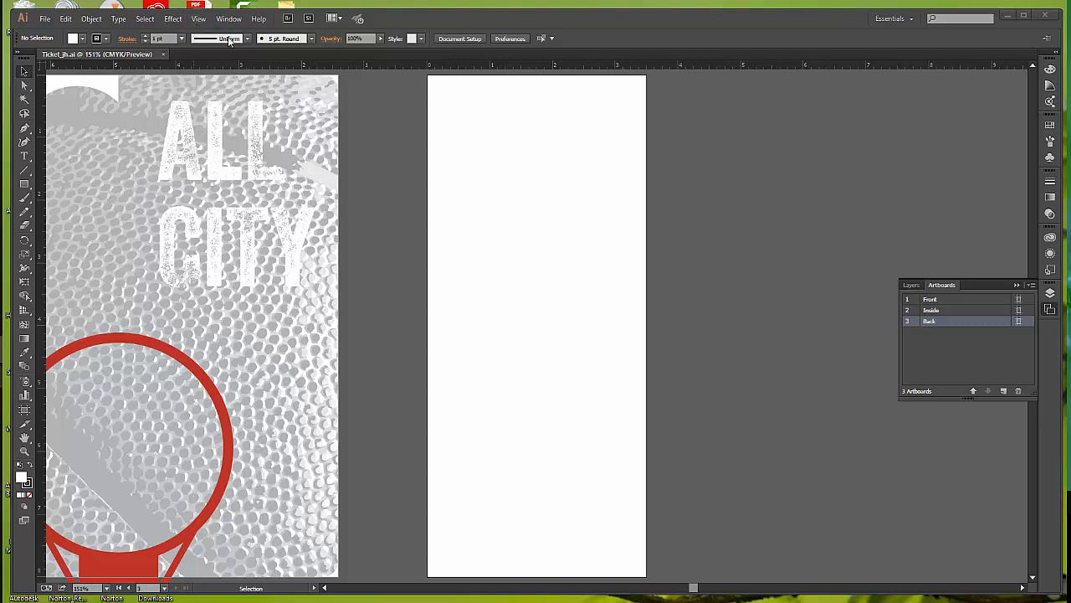
Step: Fit all the artboards in the window
click(200, 18)
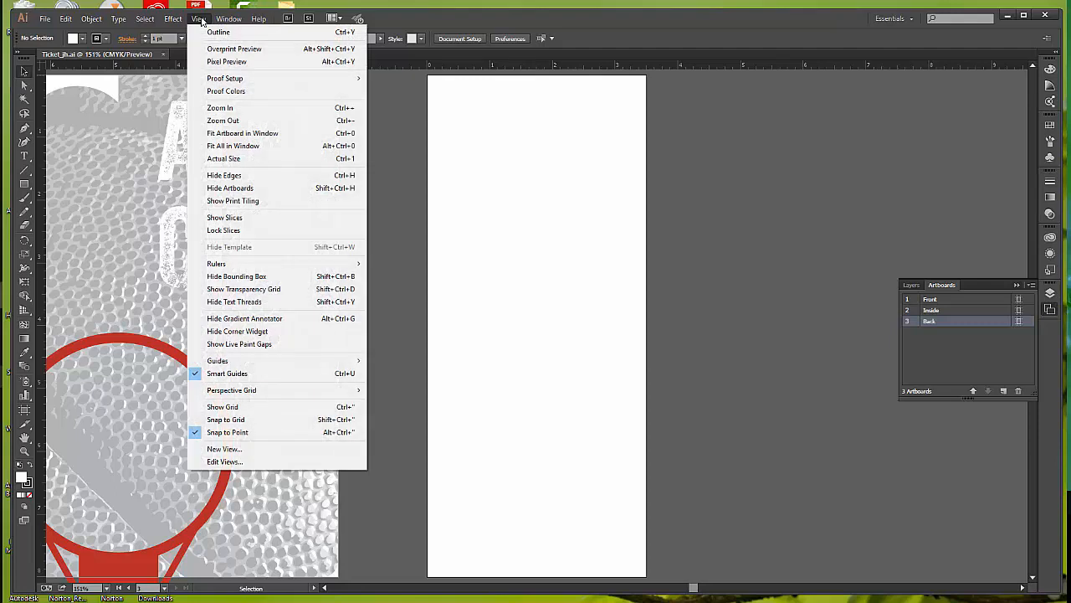
mouse_move(286, 272)
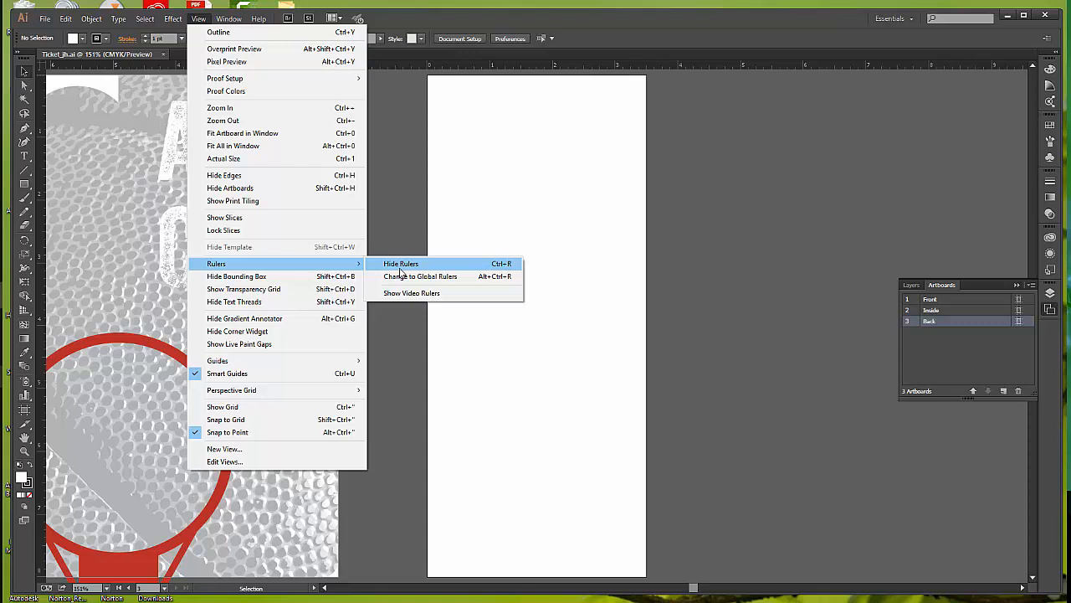
click(401, 200)
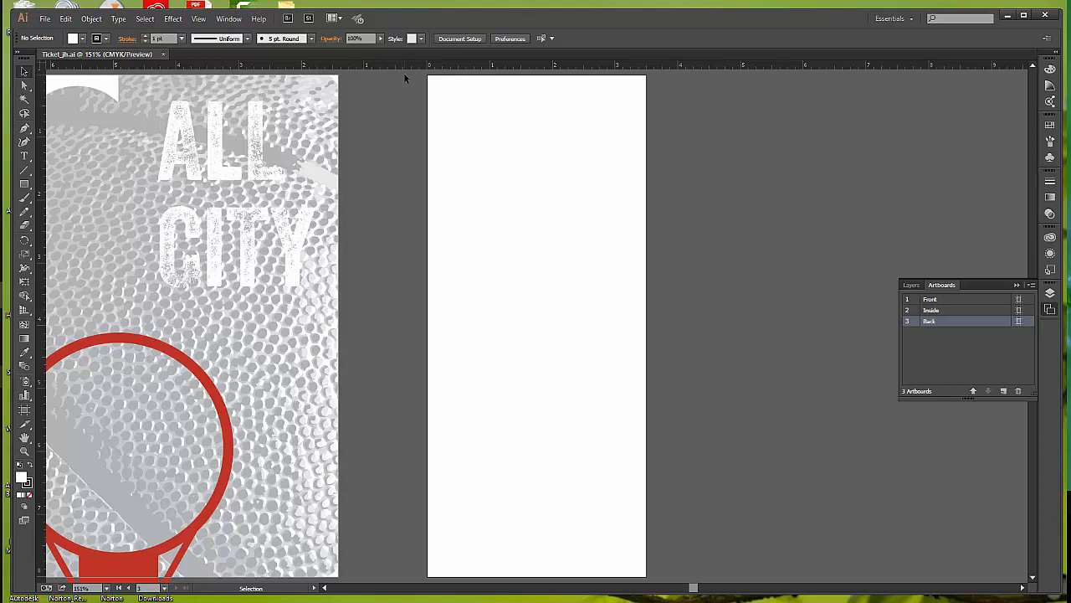
click(198, 19)
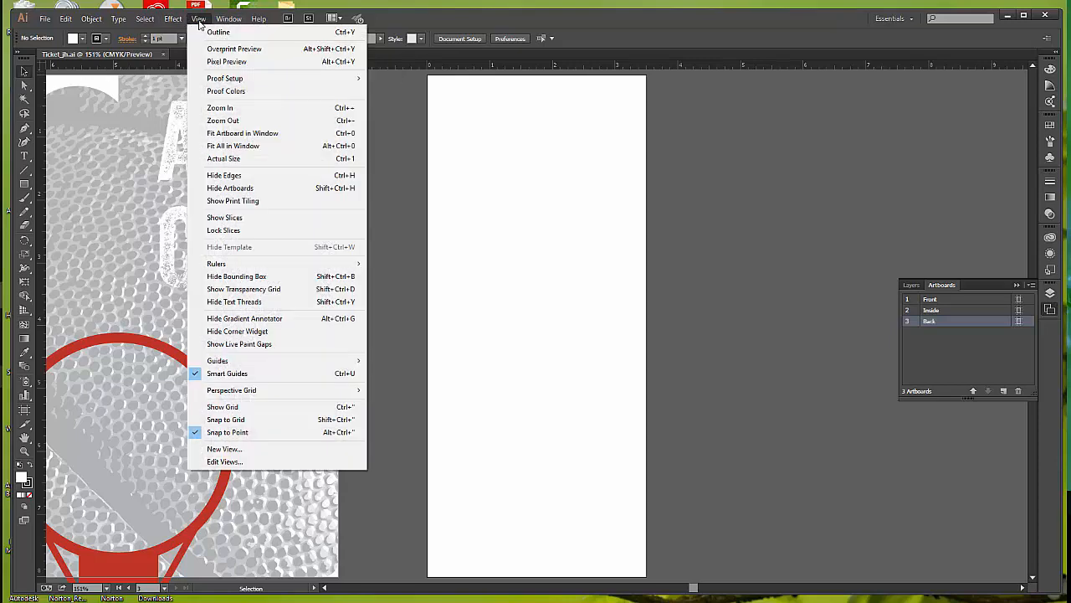
click(270, 145)
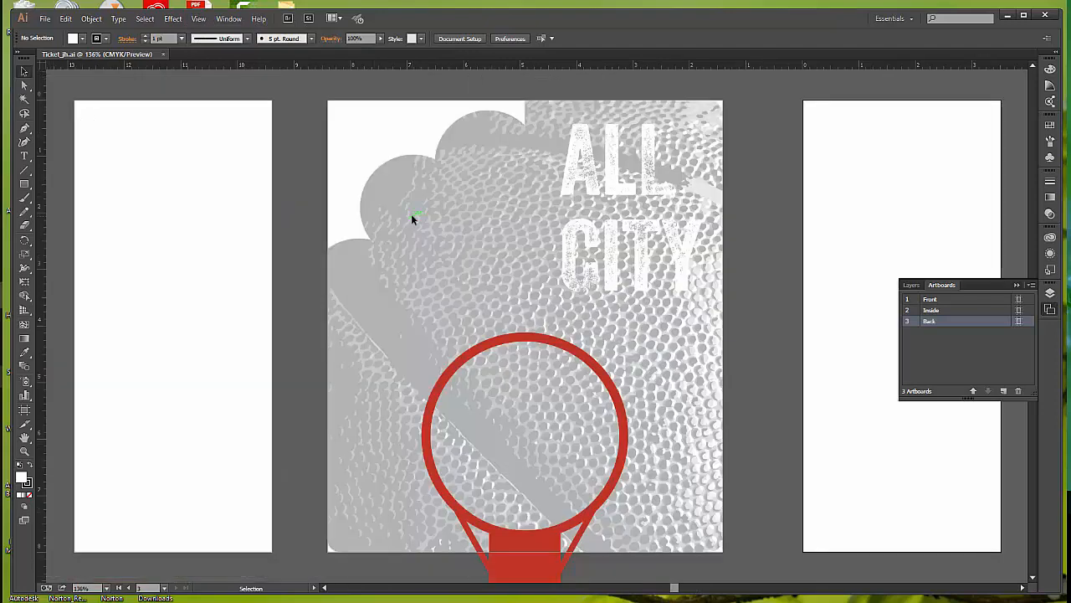
Step: Activate the Front, Inside and Back artboards in turn to examine their ruler origins, finishing on Front
click(197, 206)
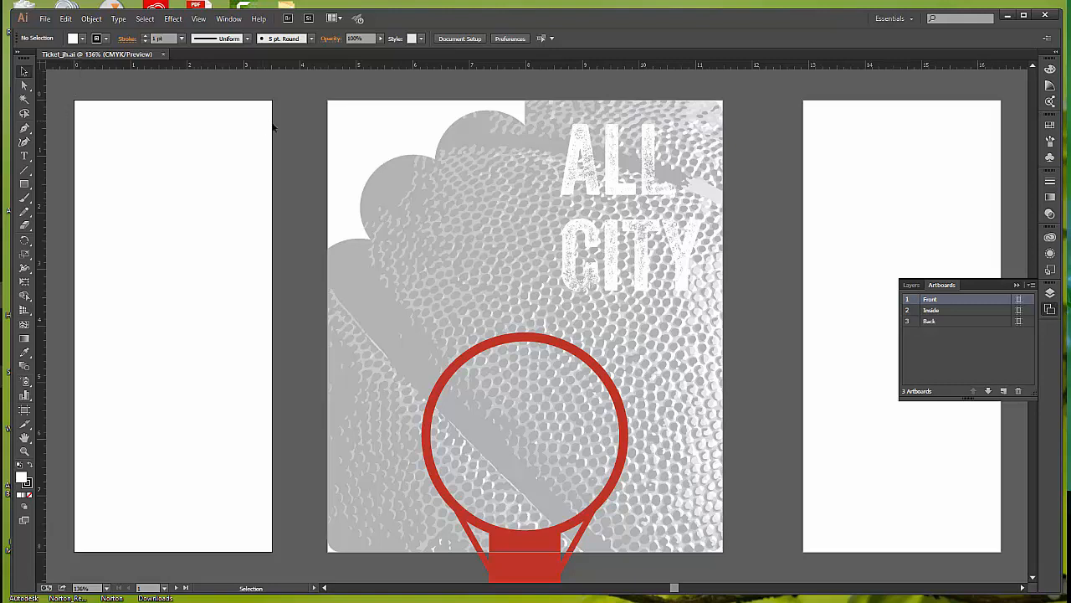
click(356, 122)
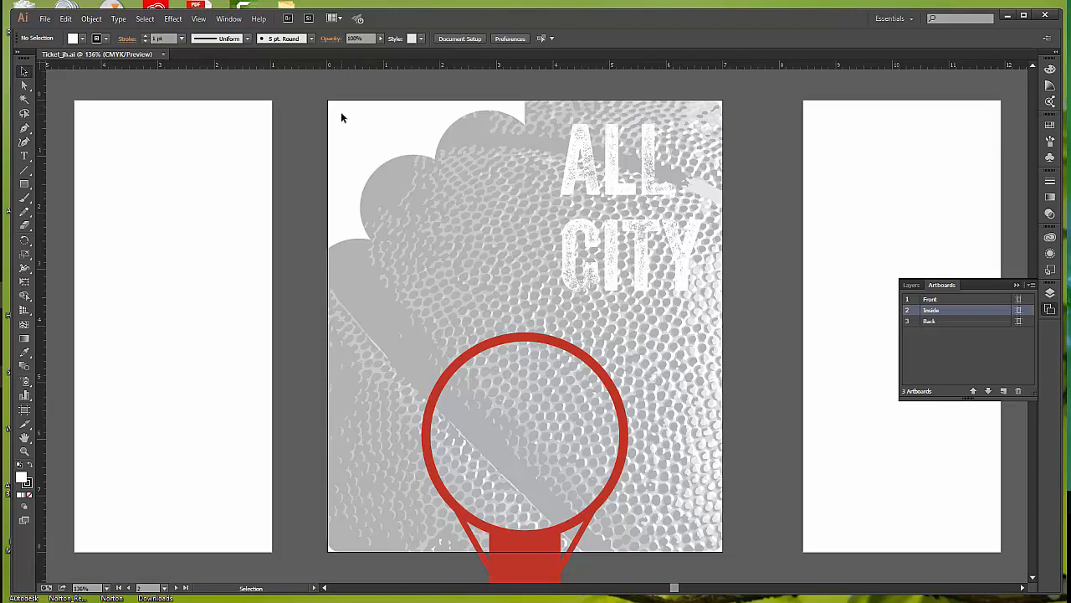
click(843, 140)
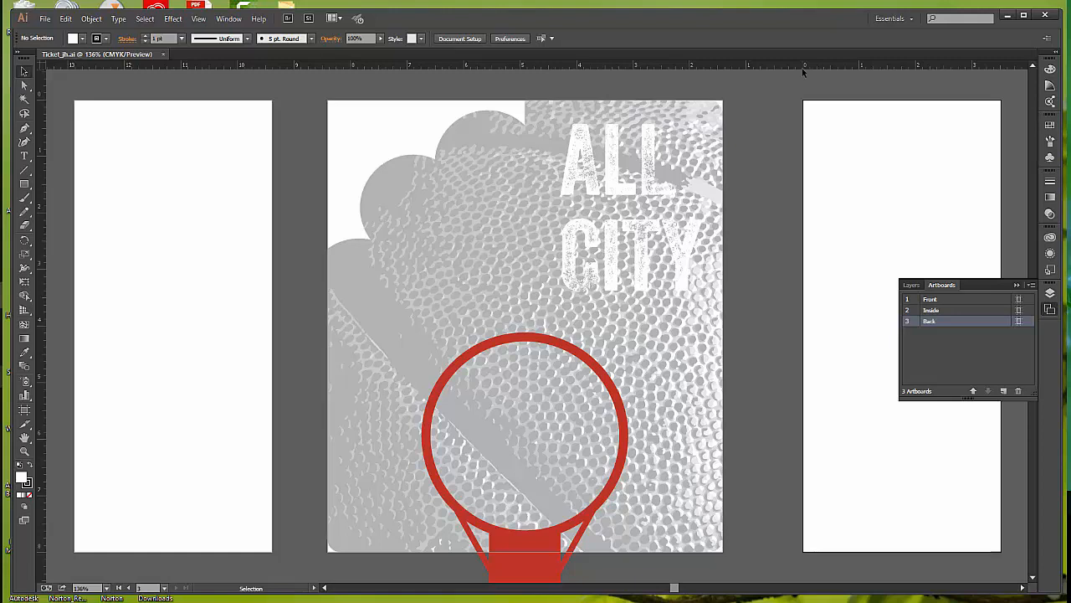
click(181, 232)
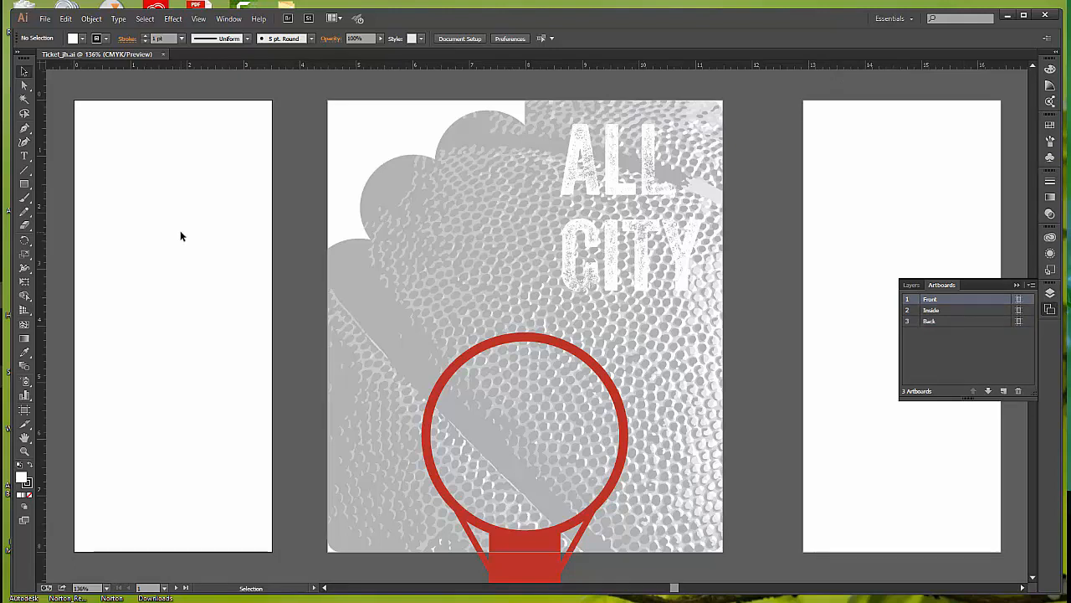
Step: Make Edit the active layer and place a vertical ruler guide at 1 in on the Front artboard
click(912, 285)
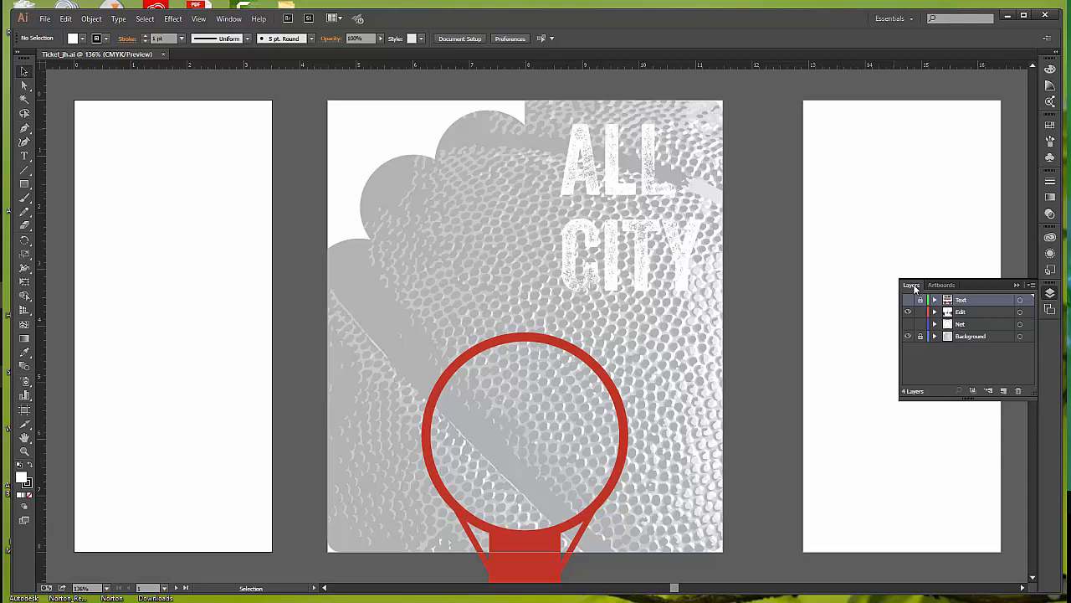
click(976, 311)
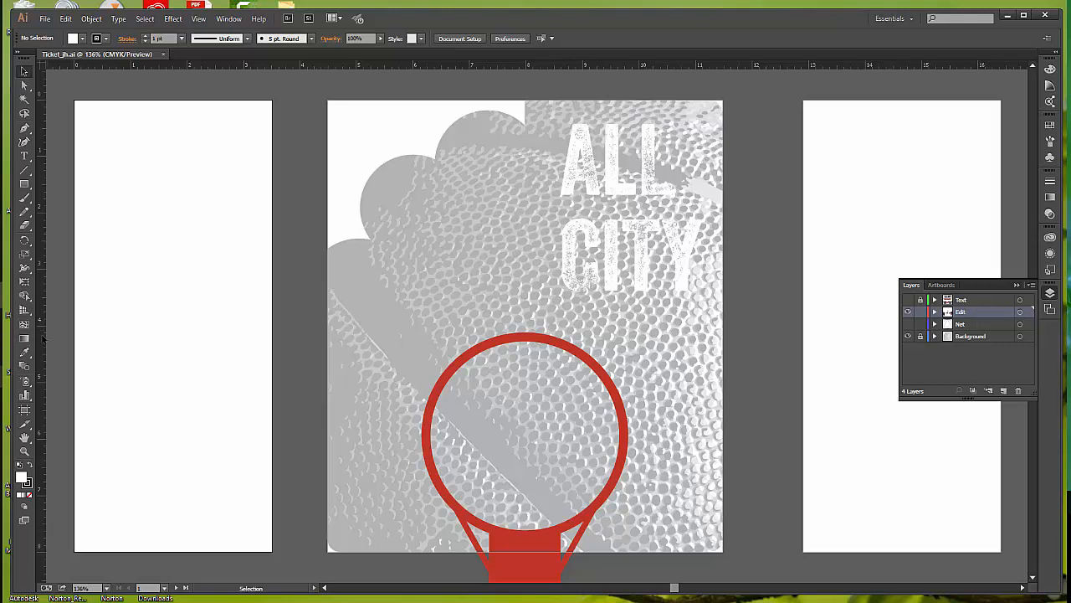
drag(42, 338, 43, 338)
drag(42, 338, 190, 344)
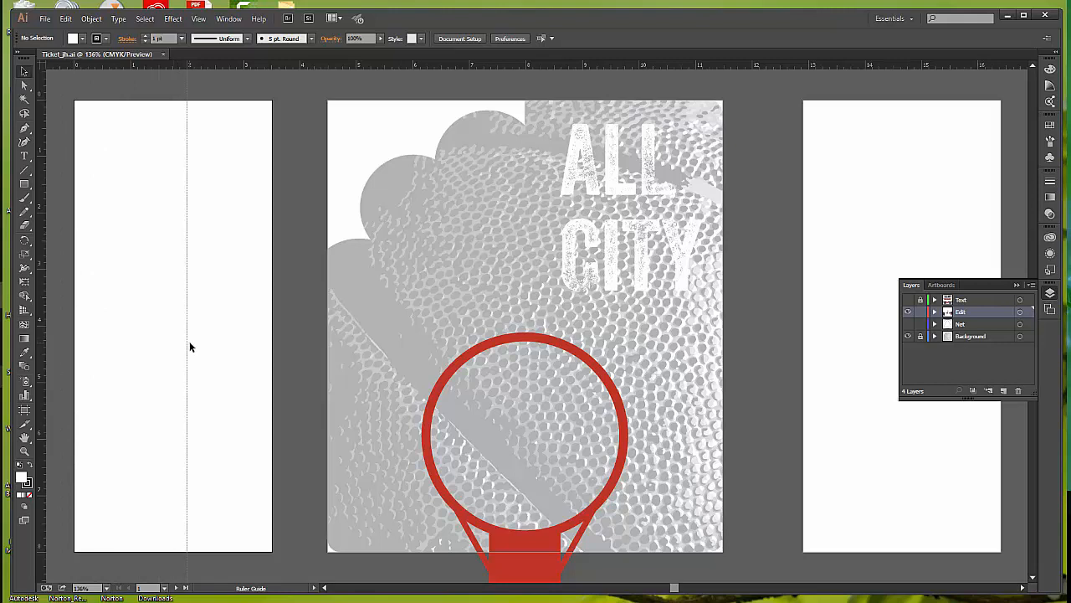
drag(189, 346, 132, 343)
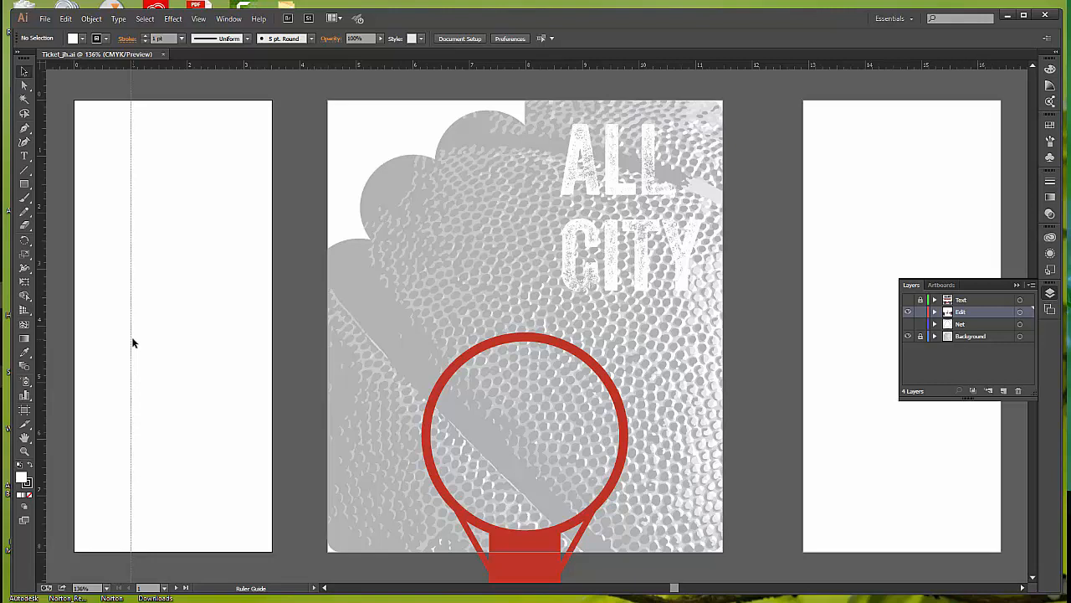
click(132, 339)
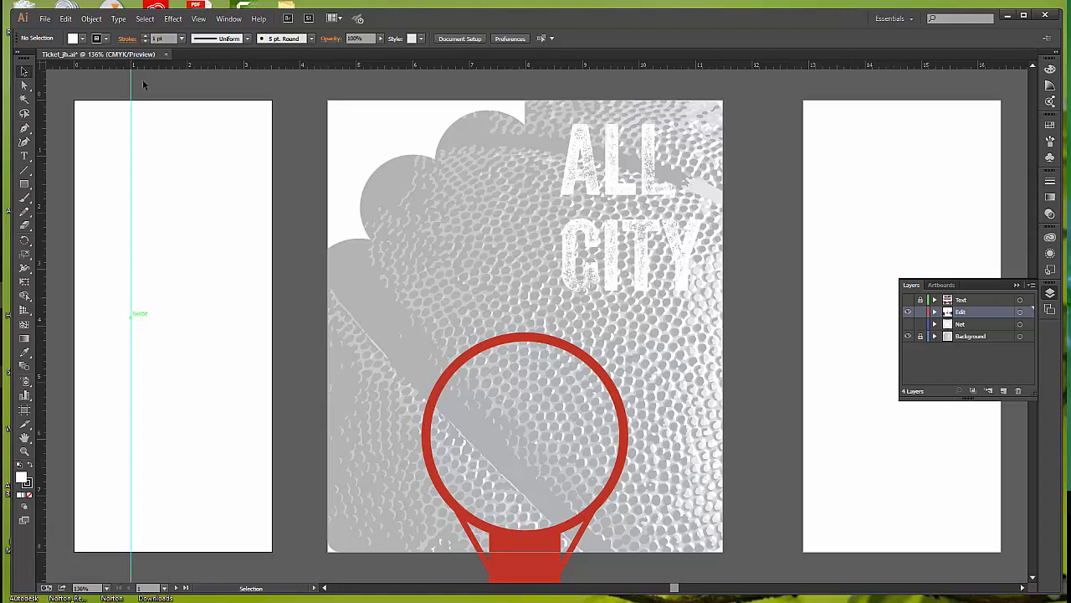
Step: Unlock the guides and set the vertical guide's X position to 0.25 in
click(198, 18)
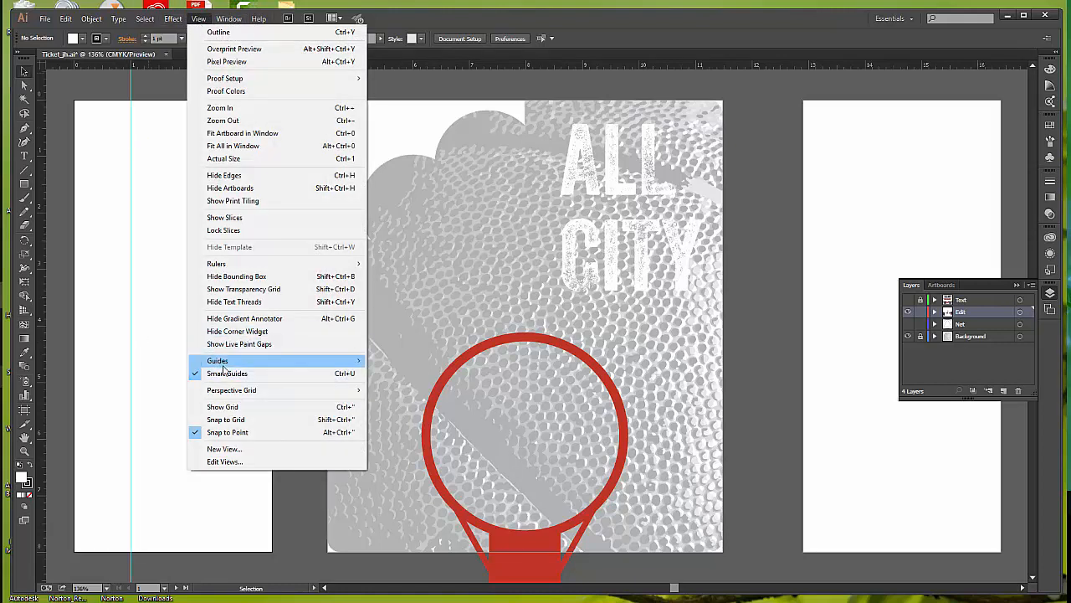
mouse_move(223, 362)
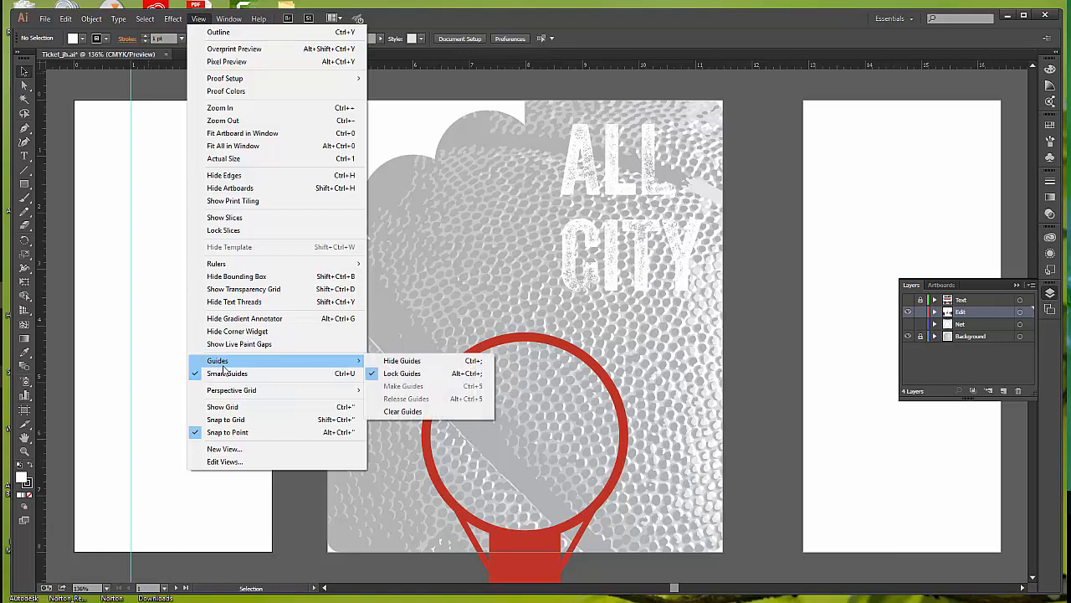
click(396, 375)
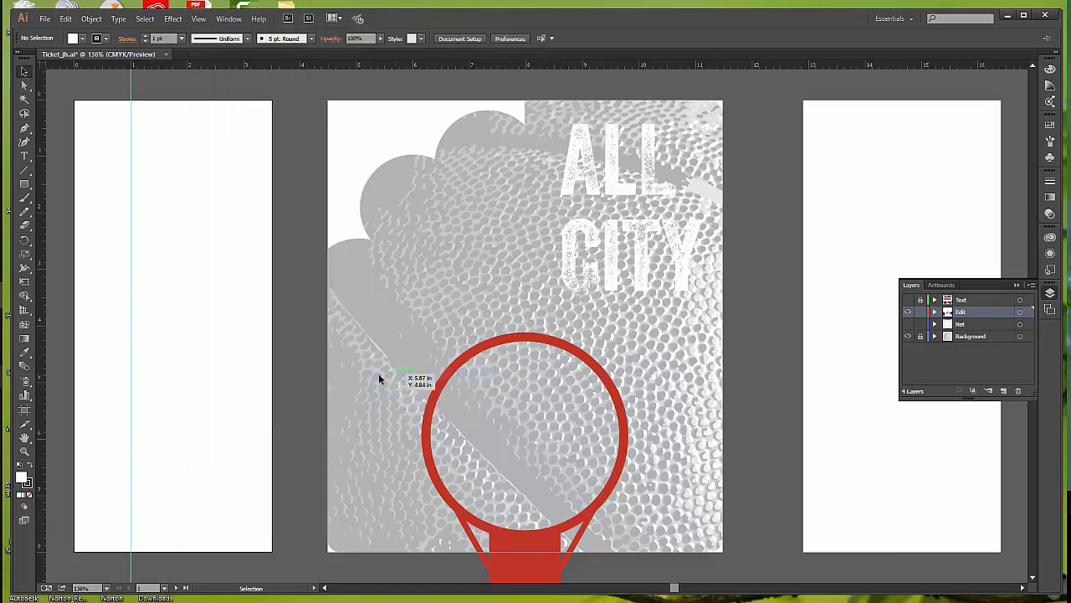
click(131, 268)
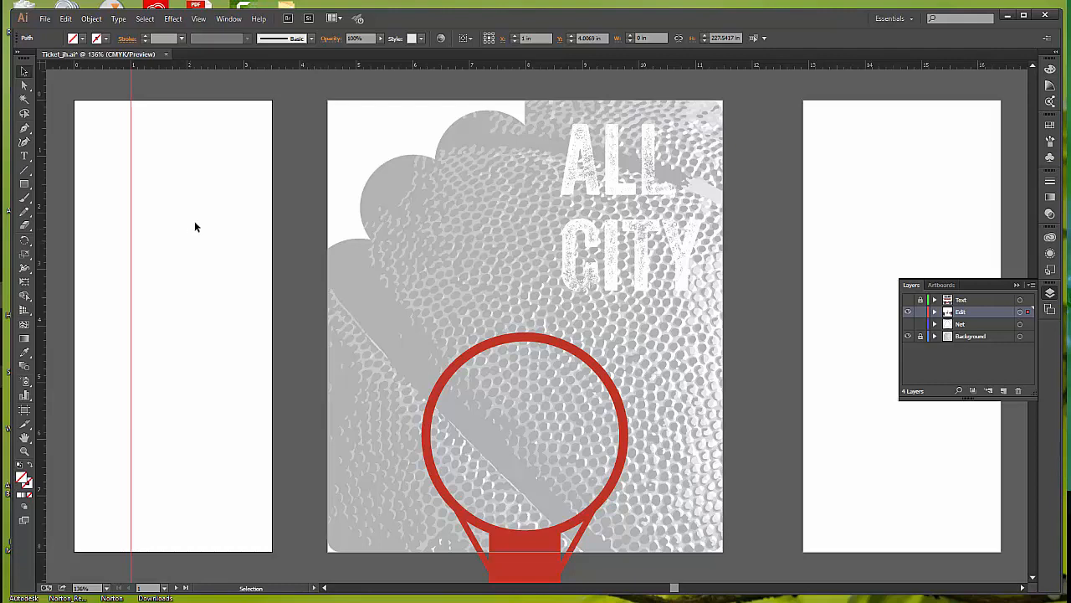
click(531, 38)
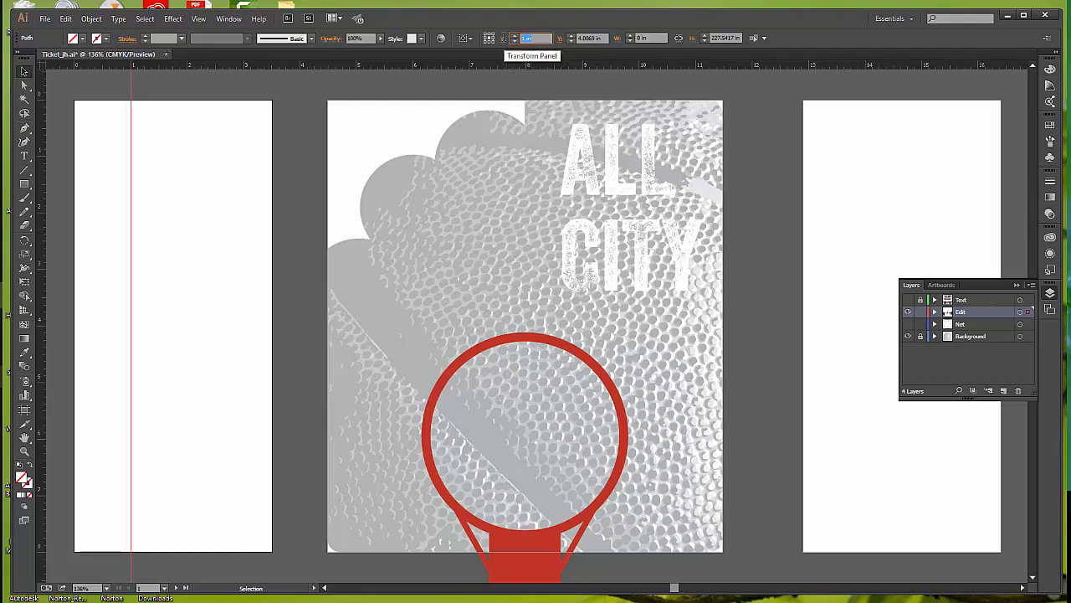
text(.25)
key(Return)
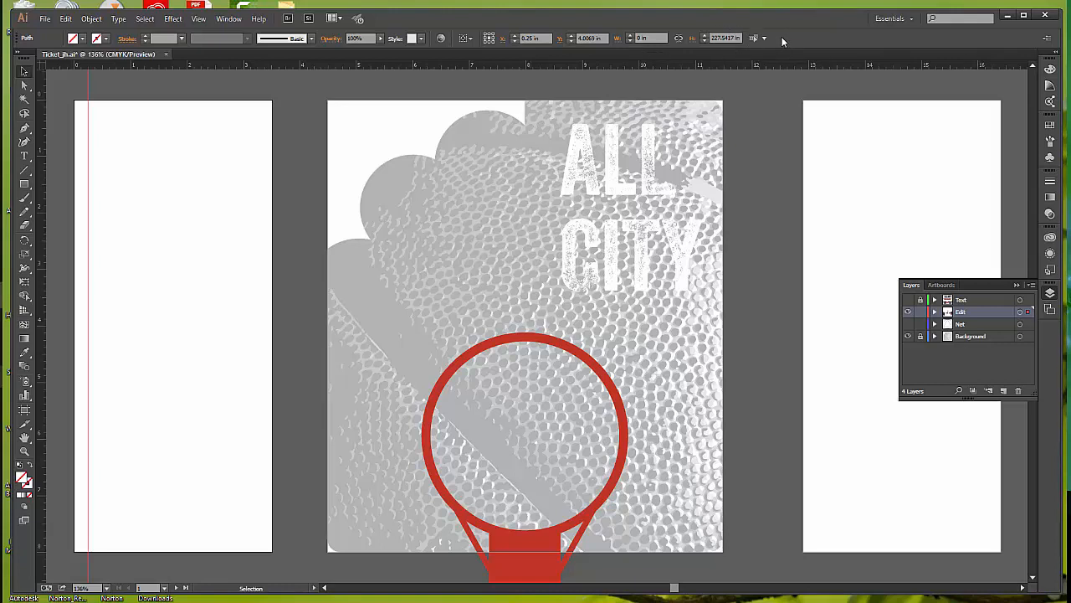
Step: Set the ruler origin to the lower-left corner of the Front artboard
click(89, 195)
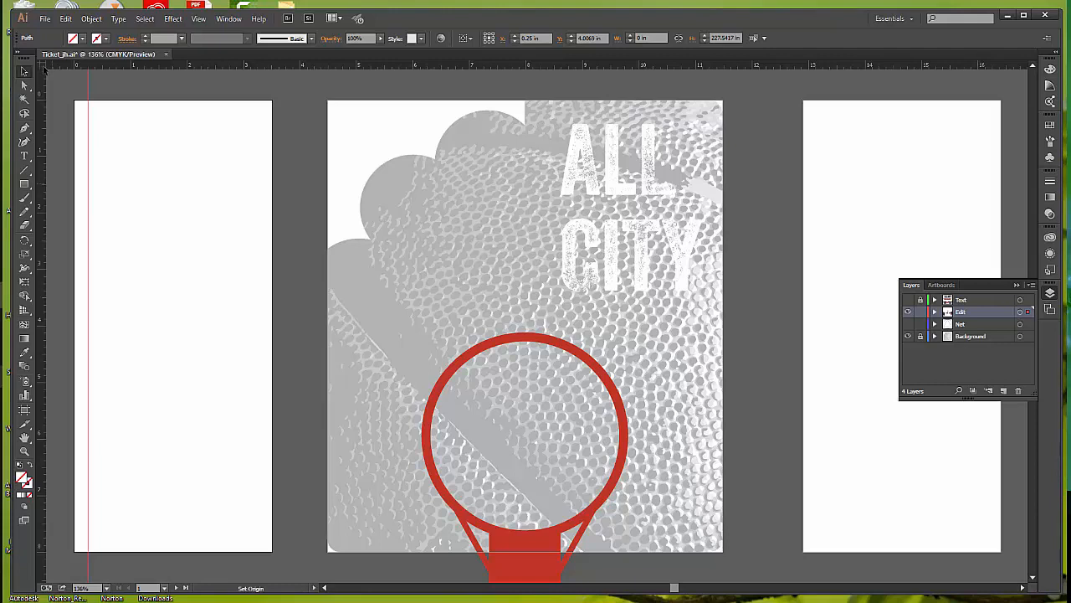
drag(44, 70, 74, 550)
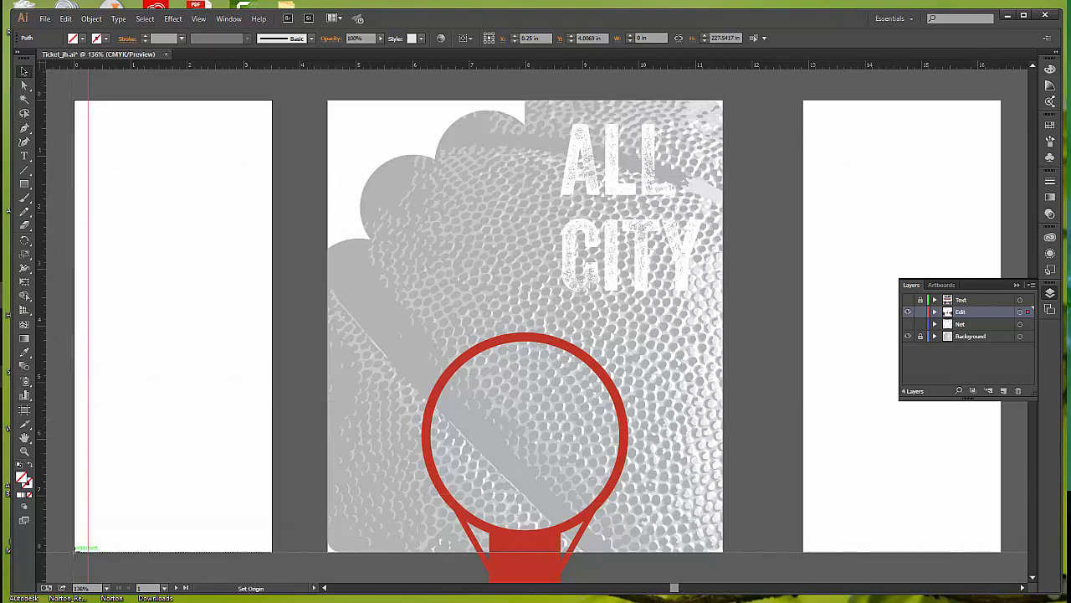
drag(75, 548, 75, 549)
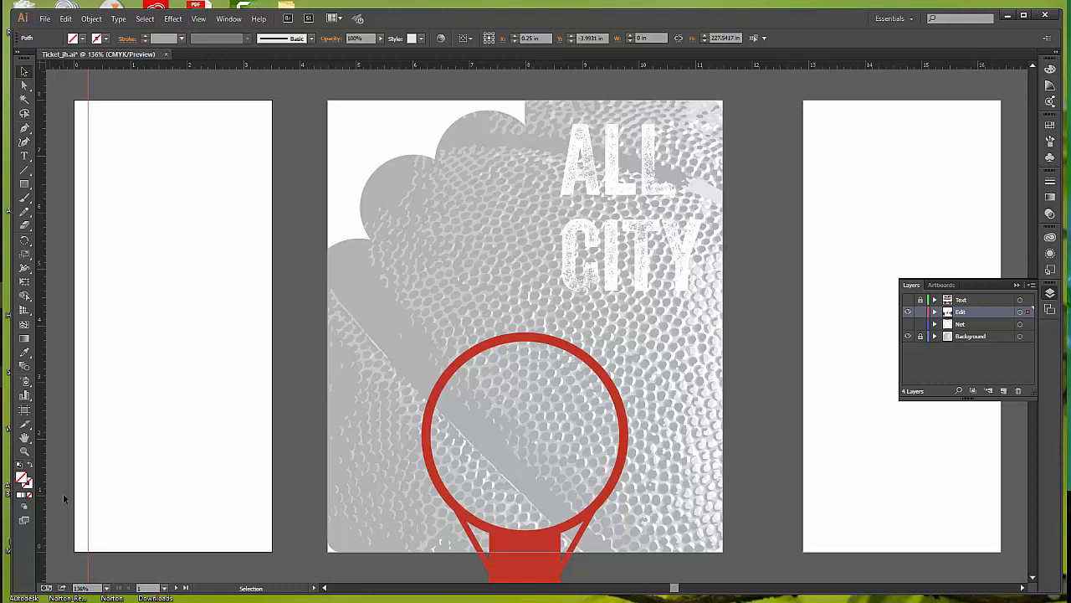
Step: Place two horizontal ruler guides, one 1/4 in below and one 1/4 in above the Front artboard's bottom edge
click(24, 453)
click(87, 546)
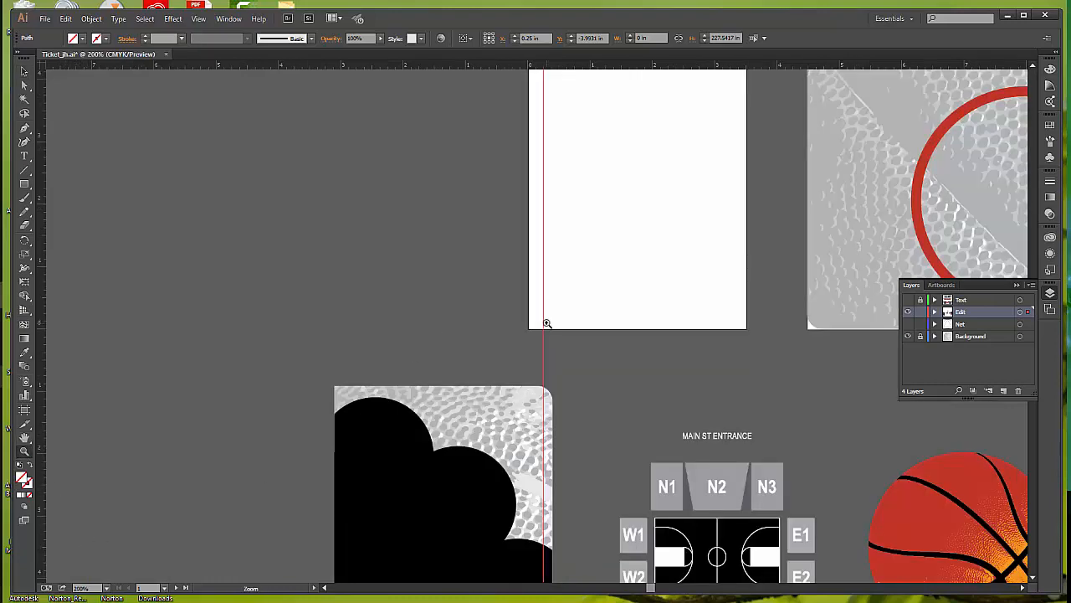
click(545, 322)
click(519, 325)
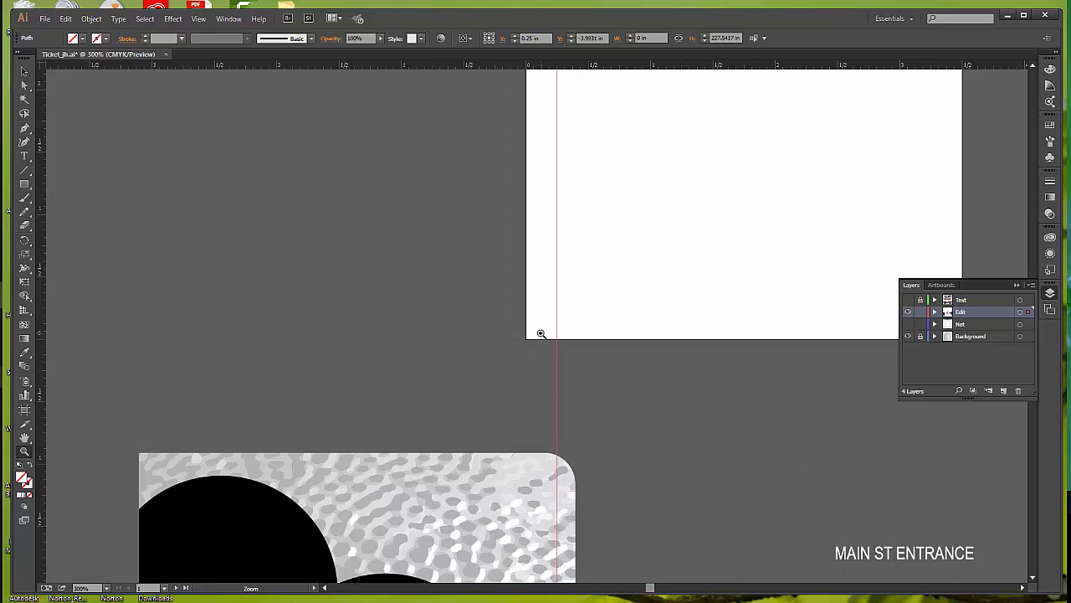
click(541, 333)
key(v)
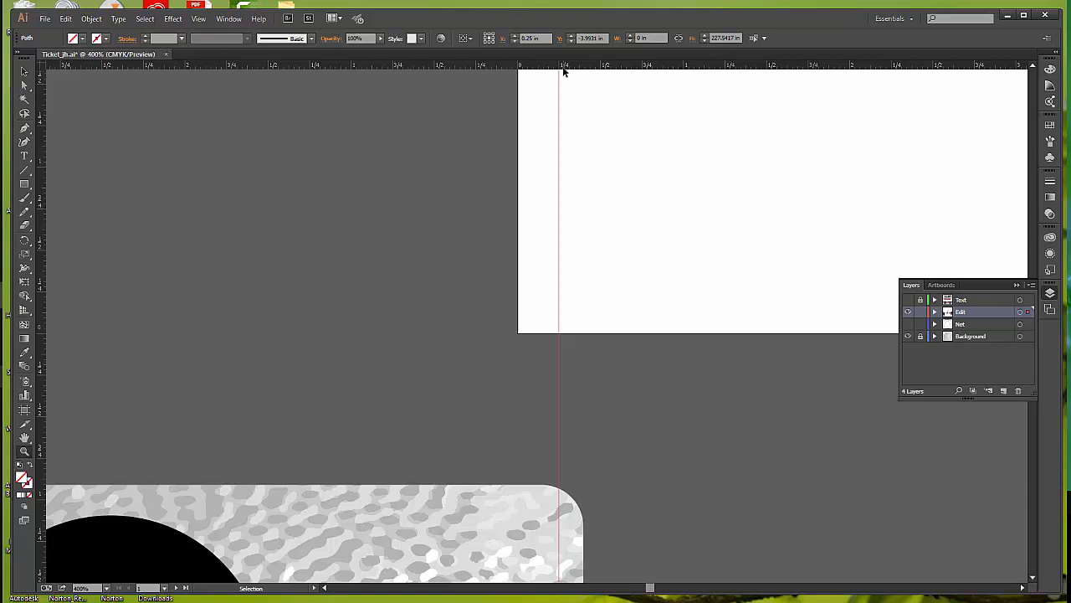
key(z)
key(v)
double_click(40, 374)
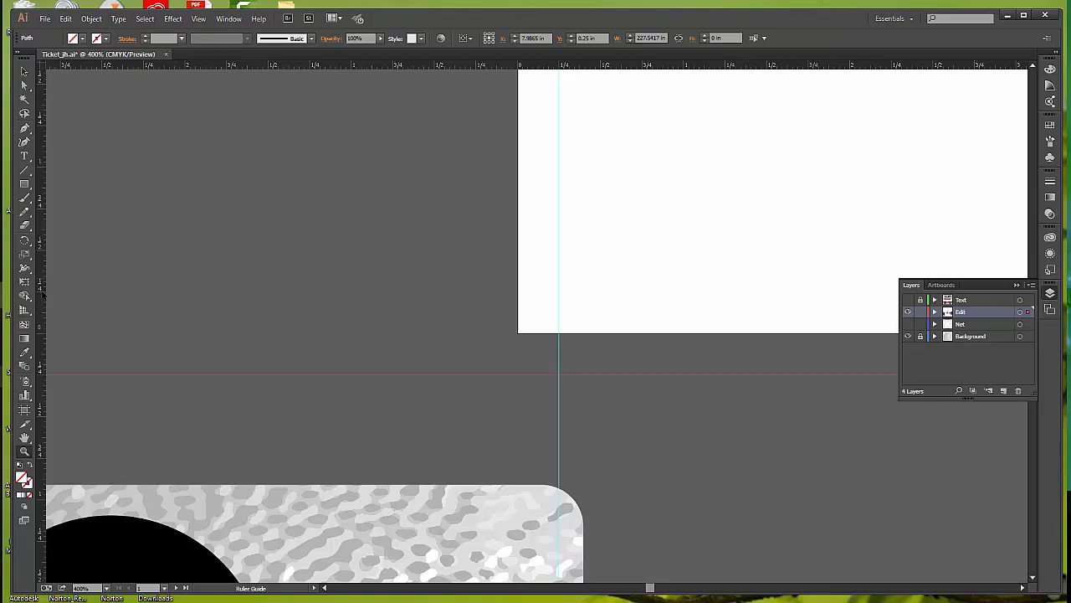
shift+double_click(43, 293)
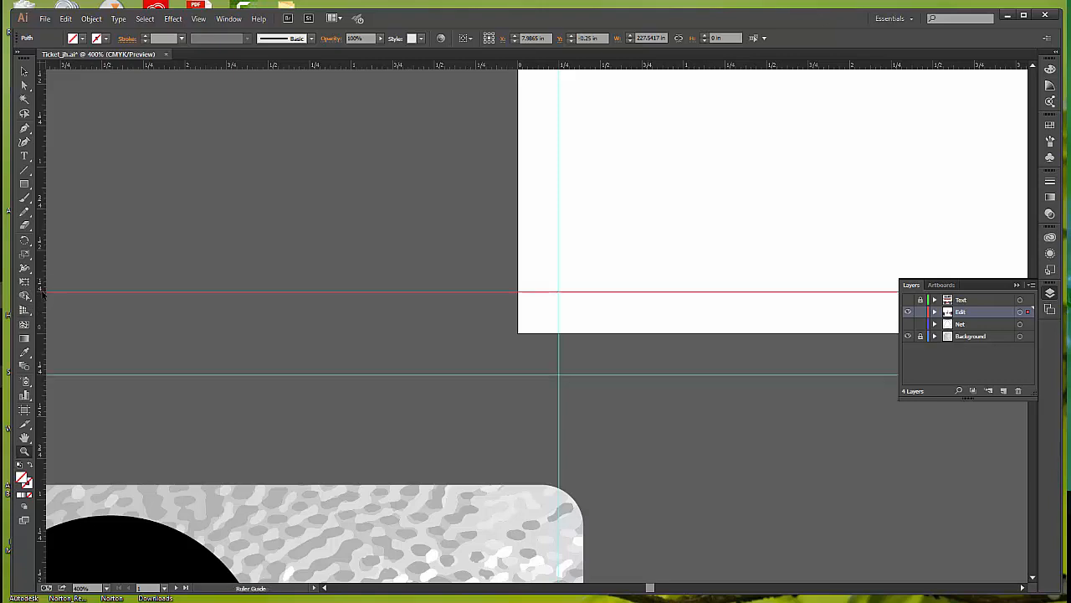
key(ctrl+shift+a)
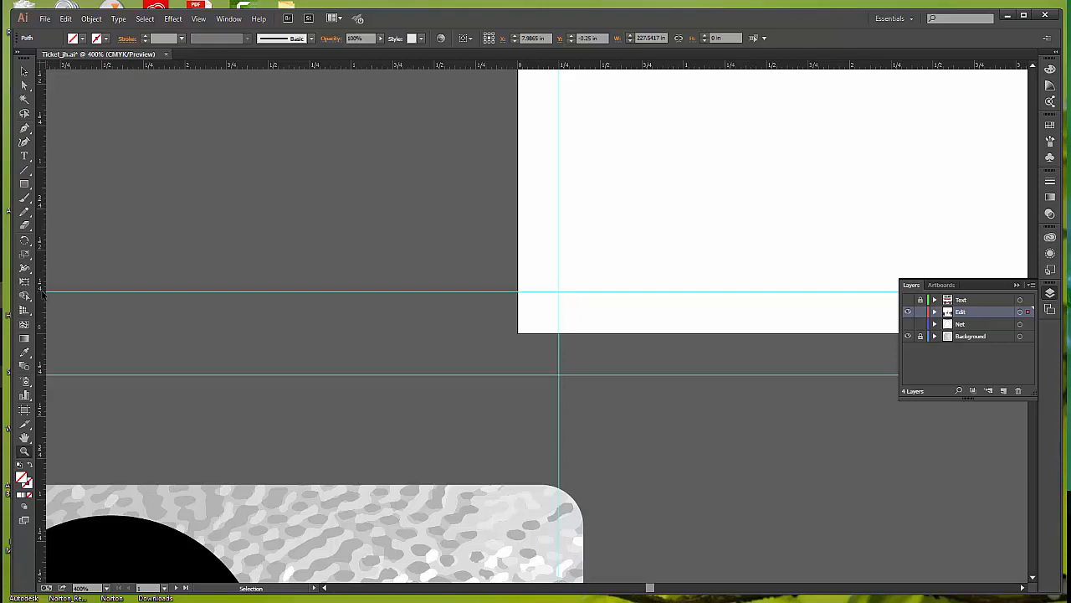
Step: Delete the horizontal guide lying below the Front artboard's bottom edge
key(z)
click(25, 72)
click(371, 376)
key(Delete)
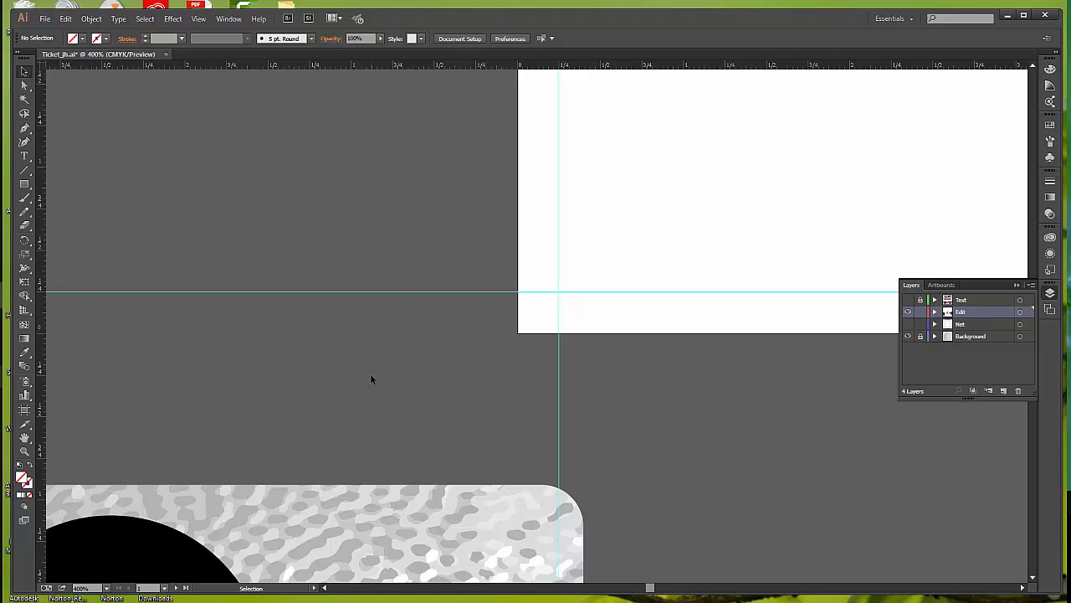
Step: Lock the guides and fit all the artboards in the window
click(199, 19)
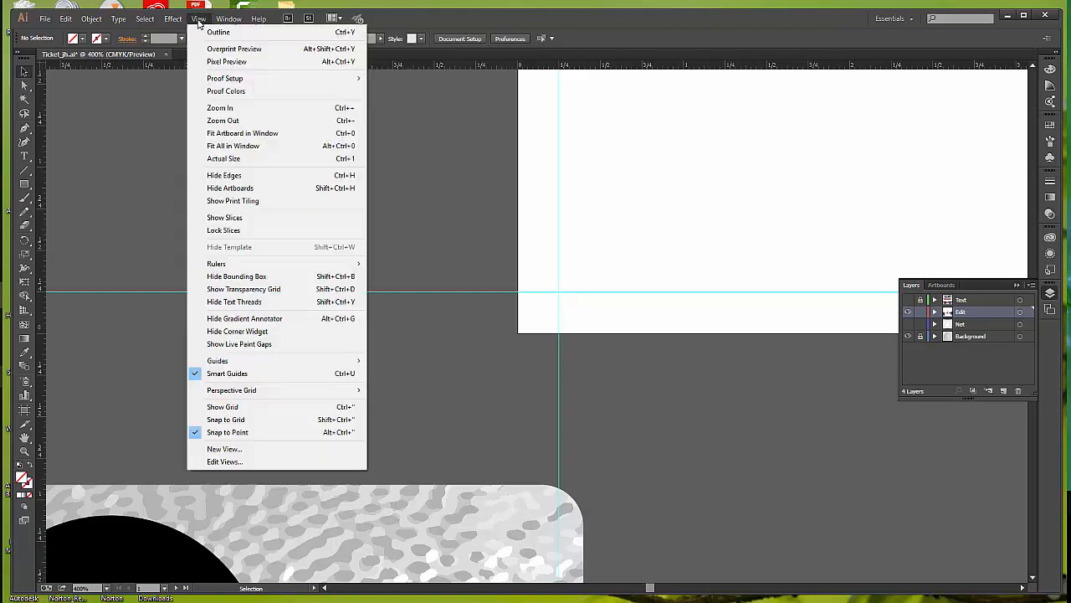
mouse_move(209, 362)
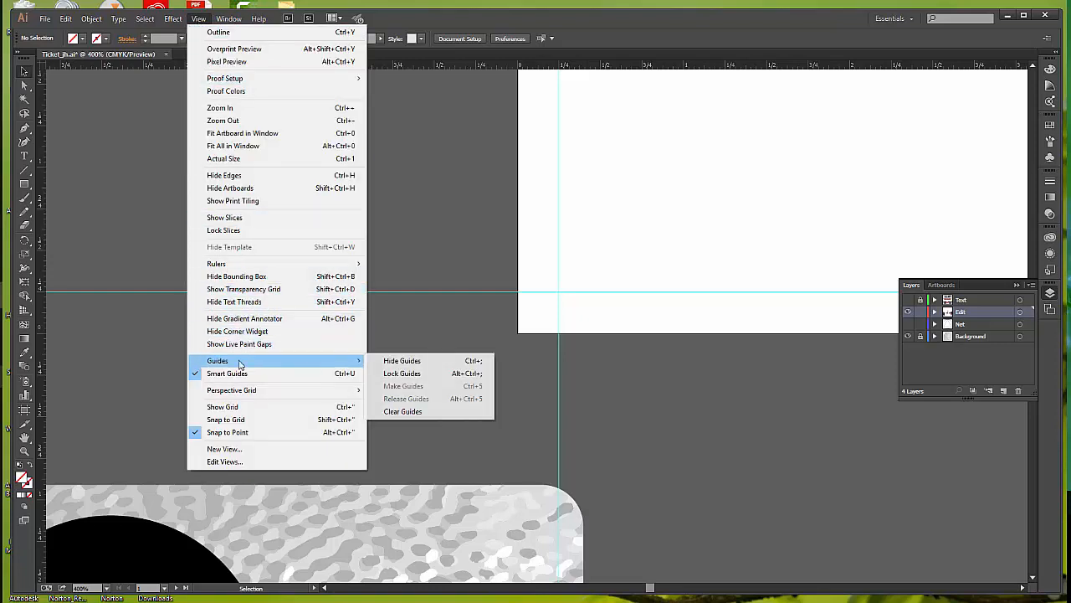
click(393, 373)
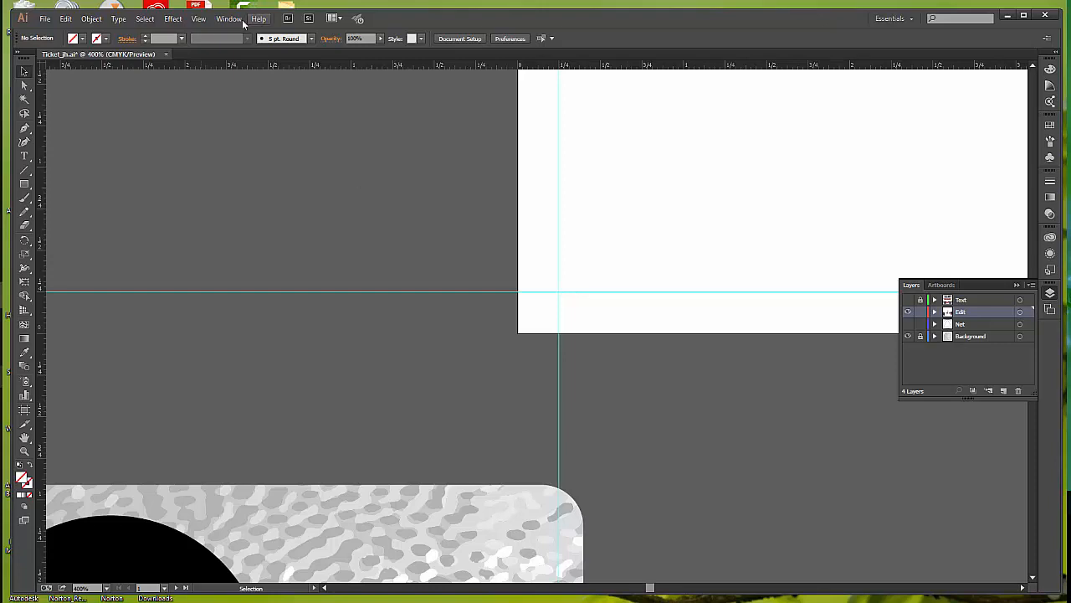
click(198, 18)
click(247, 145)
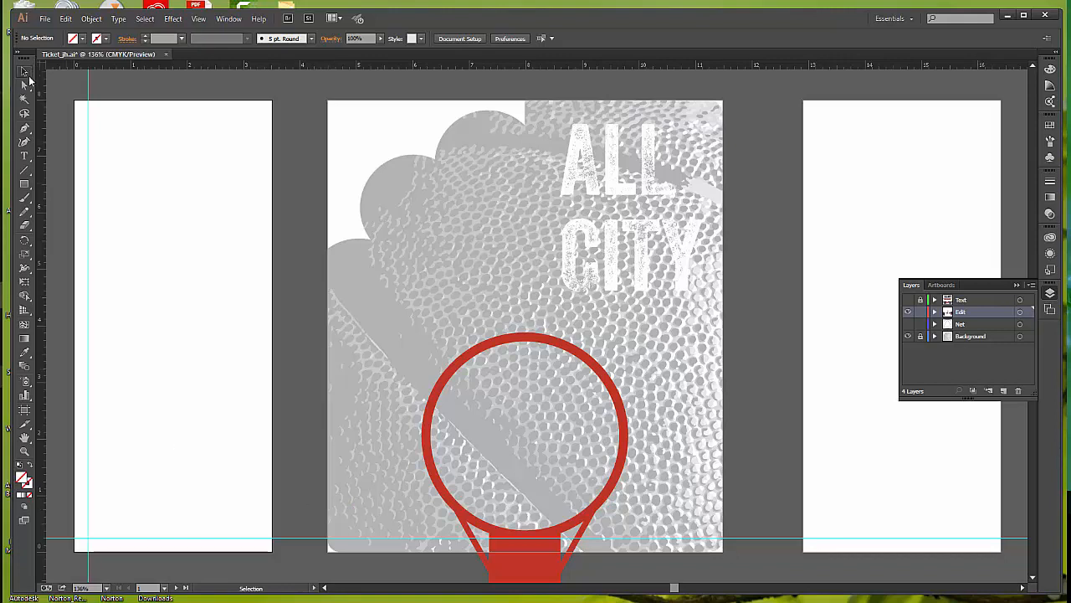
Step: Select the ALL CITY lettering group on the Inside artboard and hide its selection edges
click(633, 186)
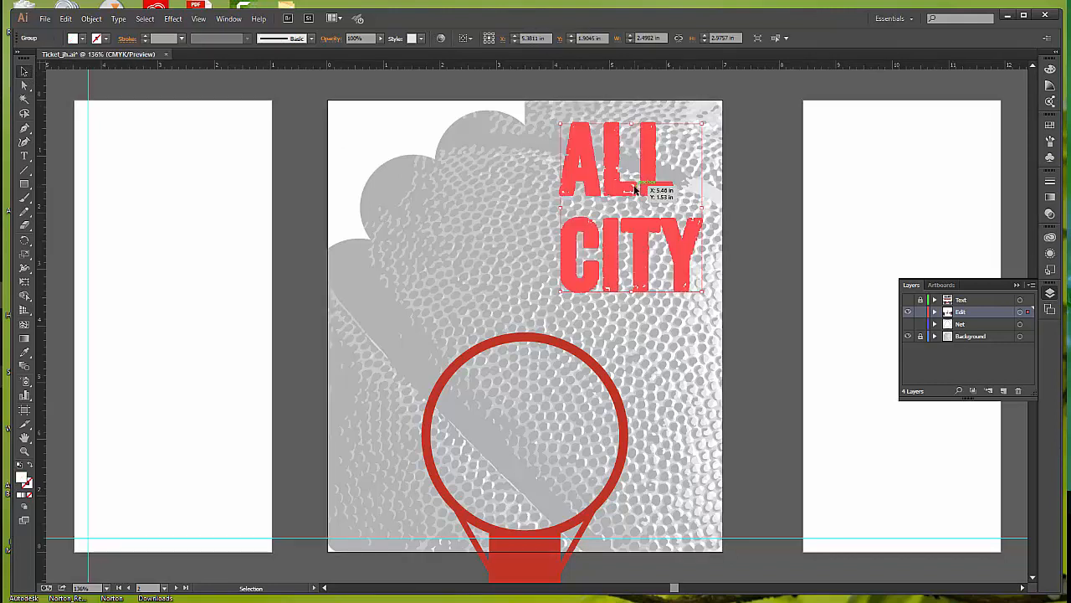
click(200, 18)
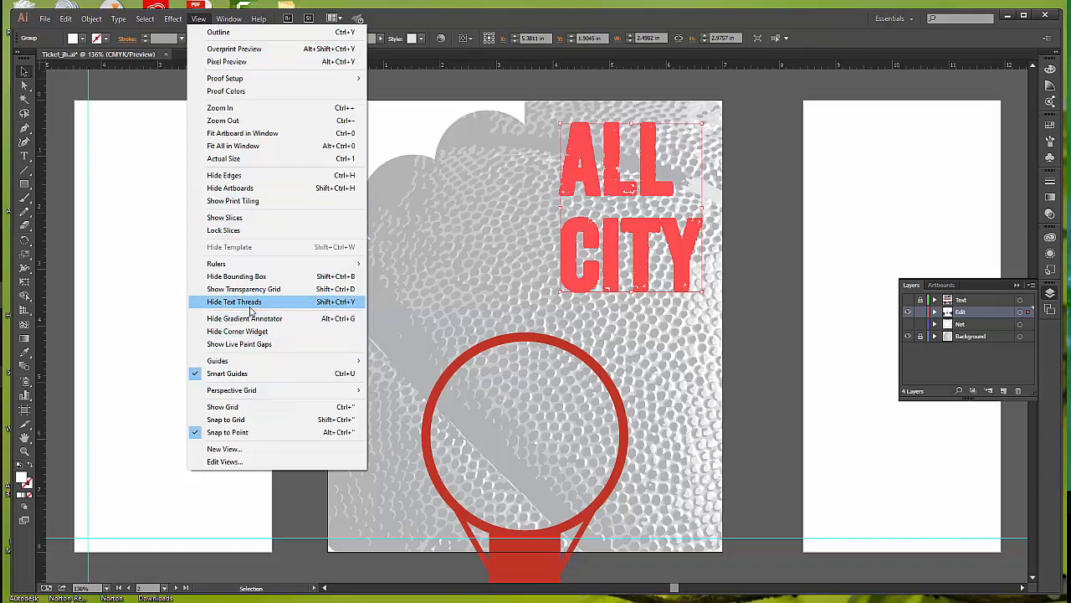
click(251, 177)
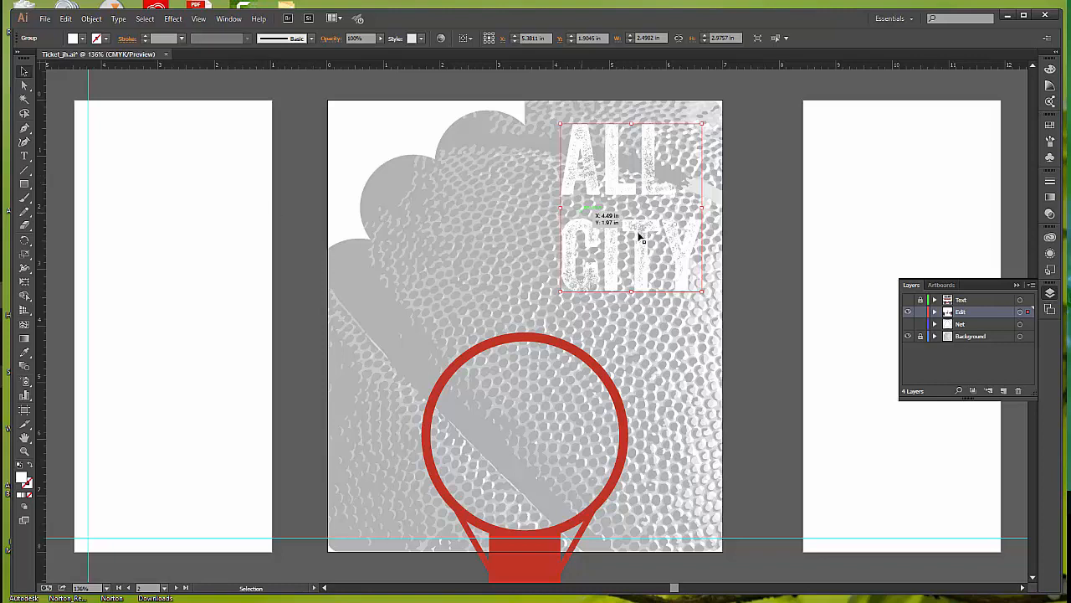
drag(639, 241, 171, 482)
double_click(171, 483)
click(171, 484)
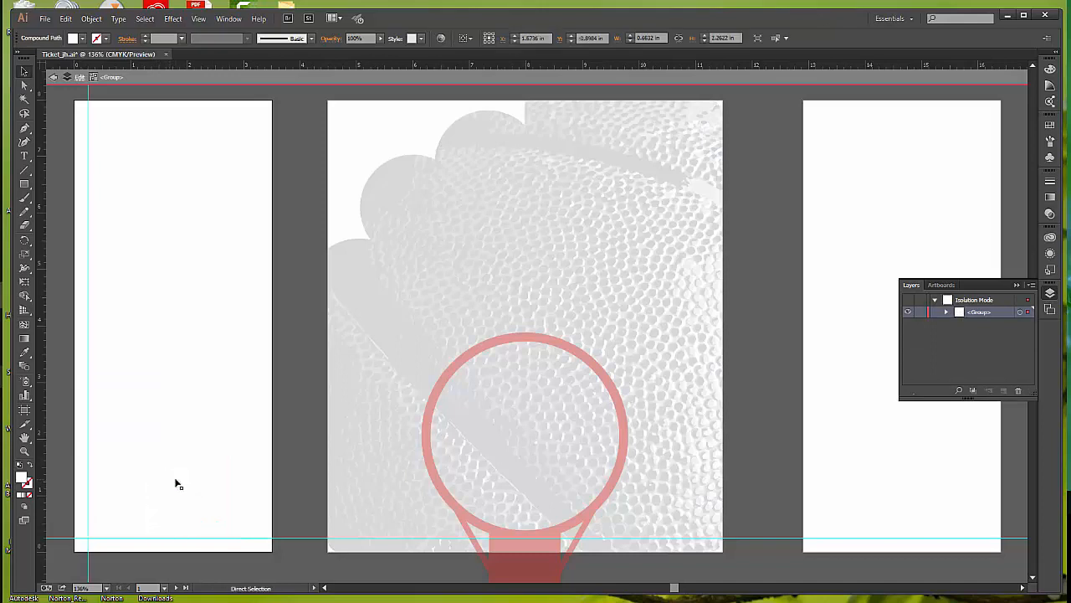
key(ctrl+z)
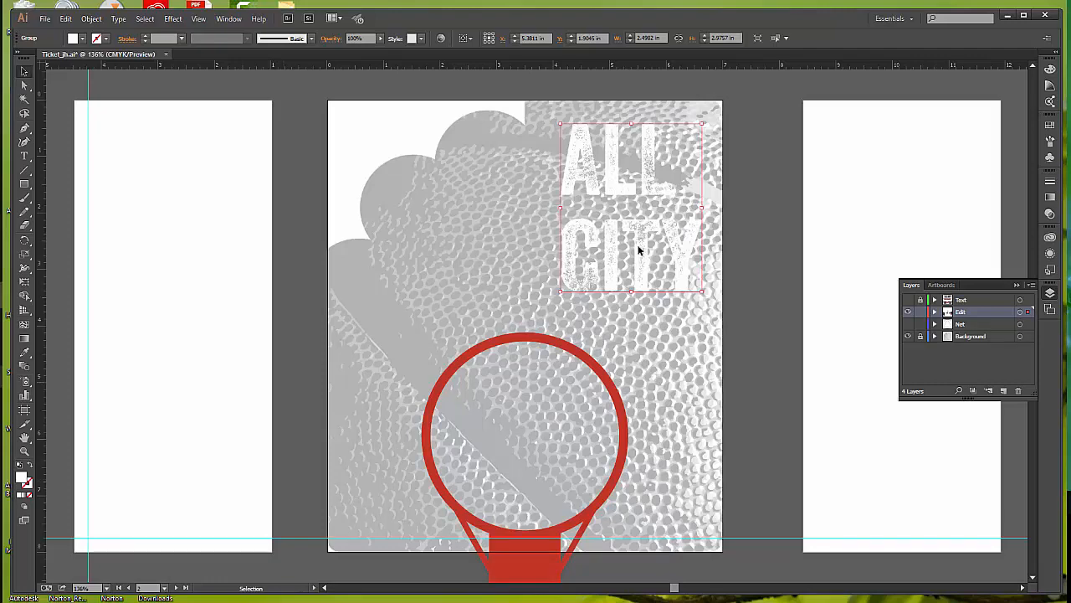
Step: Move the ALL CITY group to the Front artboard's lower-left corner, aligning its left and bottom edges with the margin guides
drag(638, 249, 165, 494)
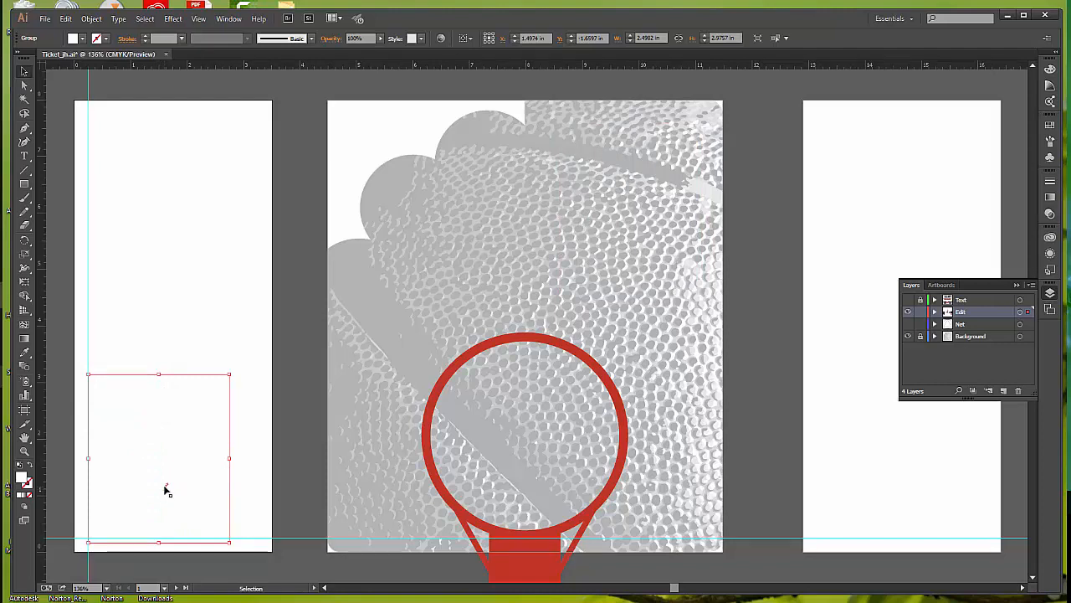
key(Up)
key(Up)
key(Up)
key(Up)
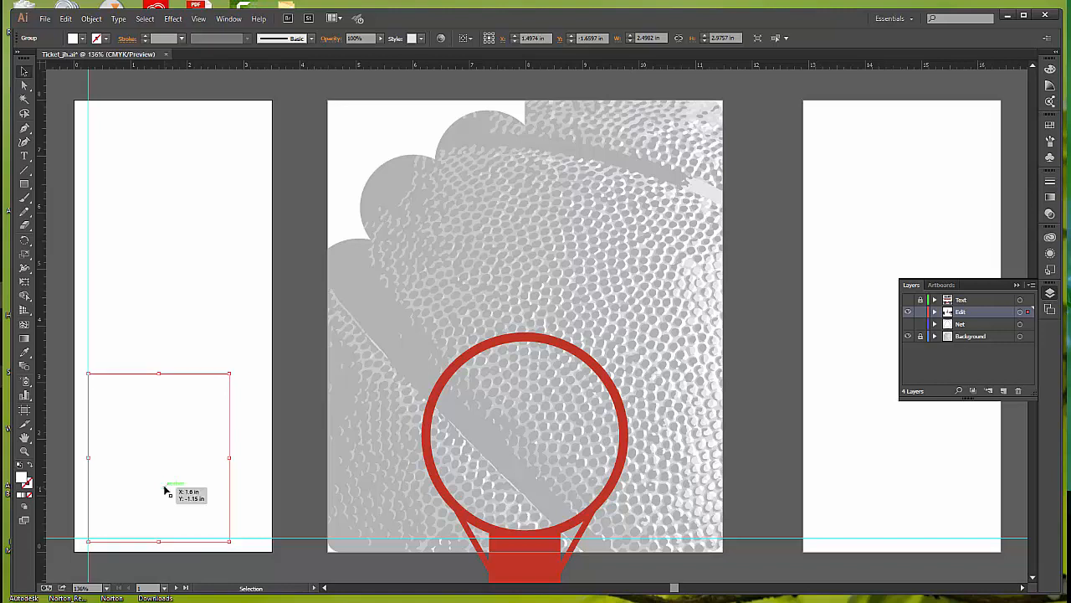
key(Up)
key(Up)
key(Up)
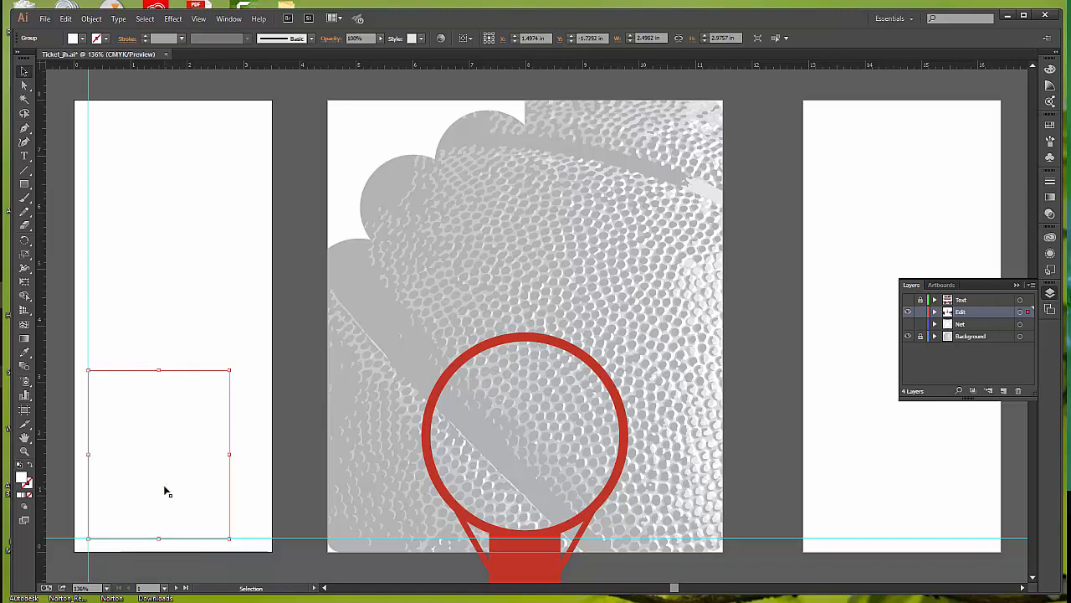
key(Up)
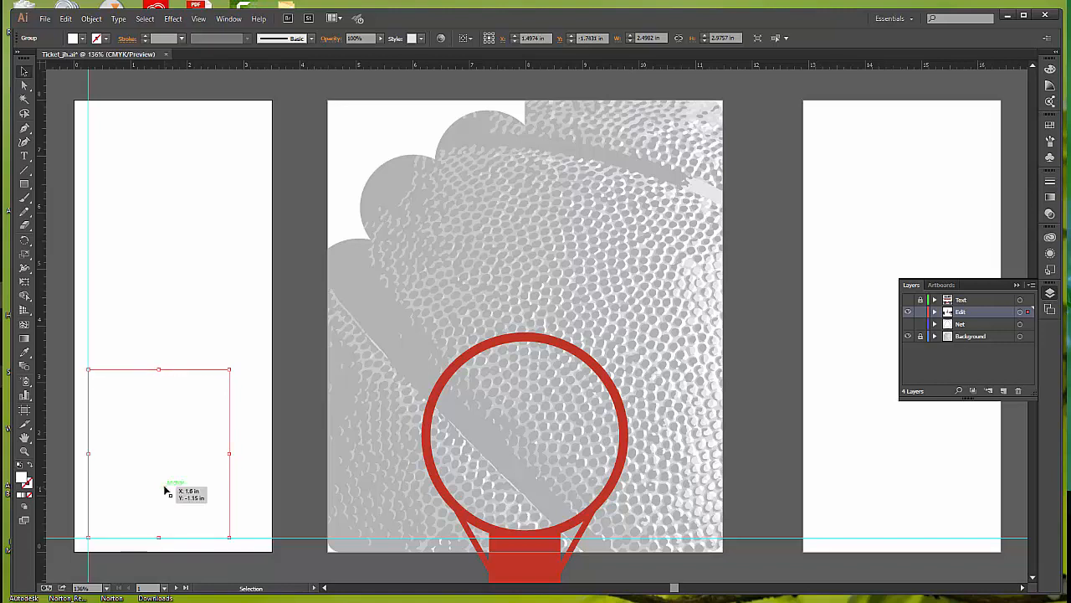
key(Left)
key(Right)
key(Left)
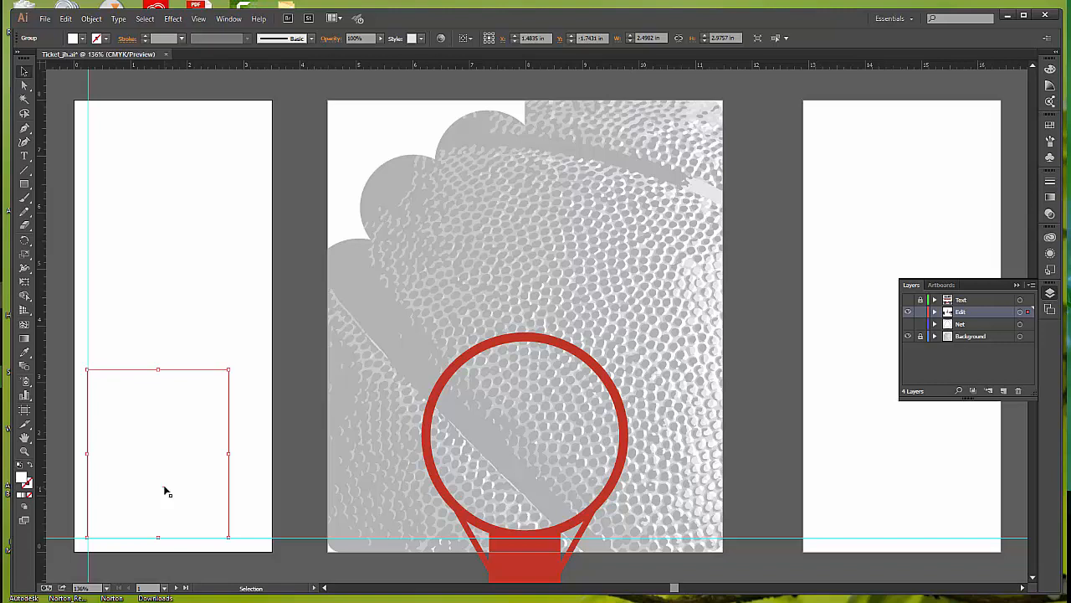
Step: Examine the three artboards and the ticket artwork pieces lying below them
key(a)
click(165, 492)
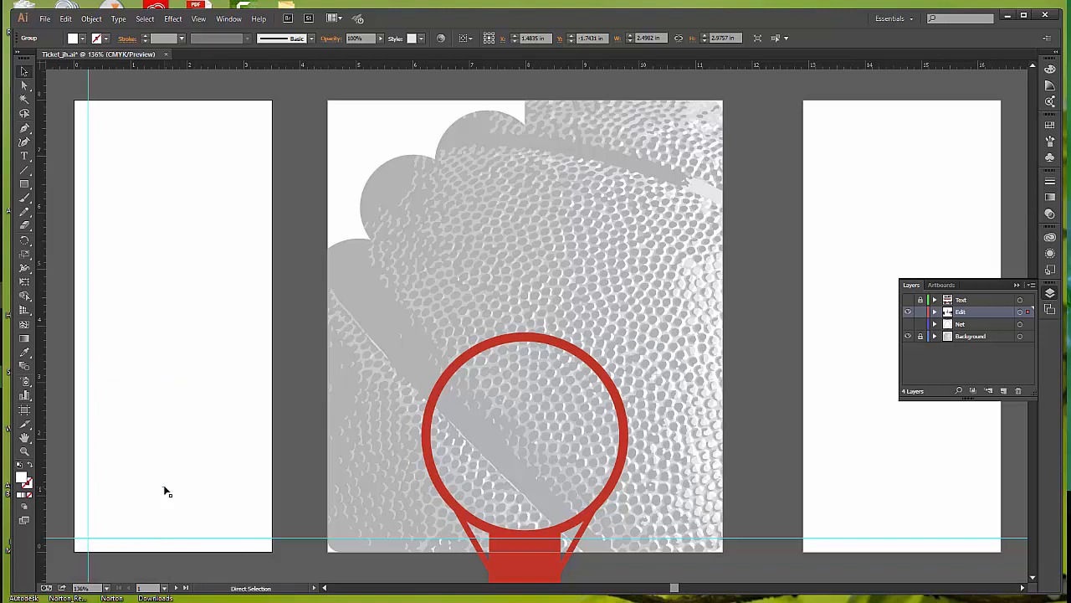
key(ctrl+minus)
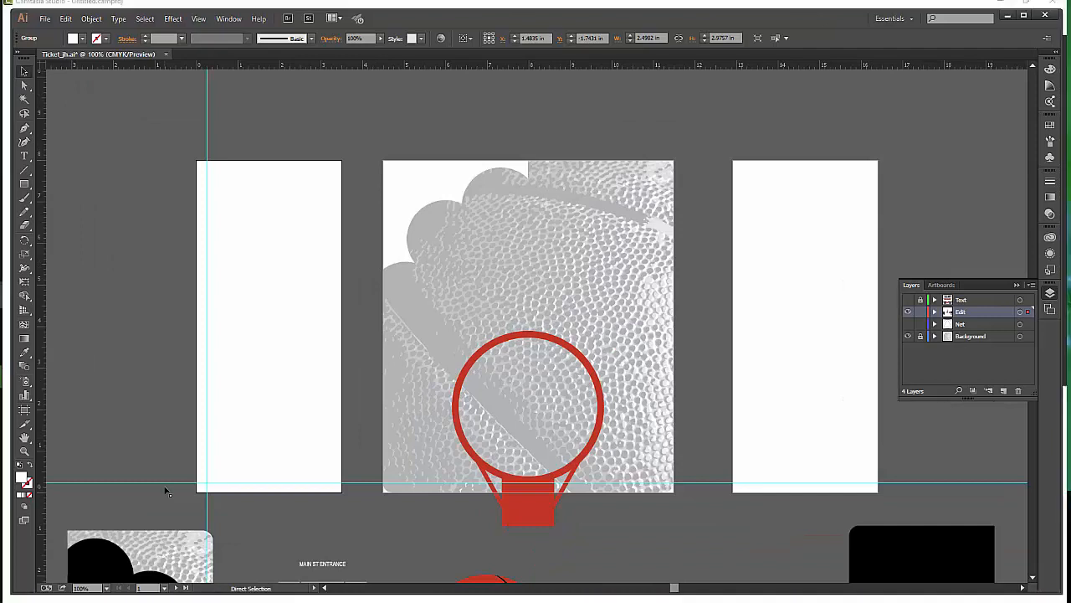
key(ctrl+minus)
key(ctrl+minus)
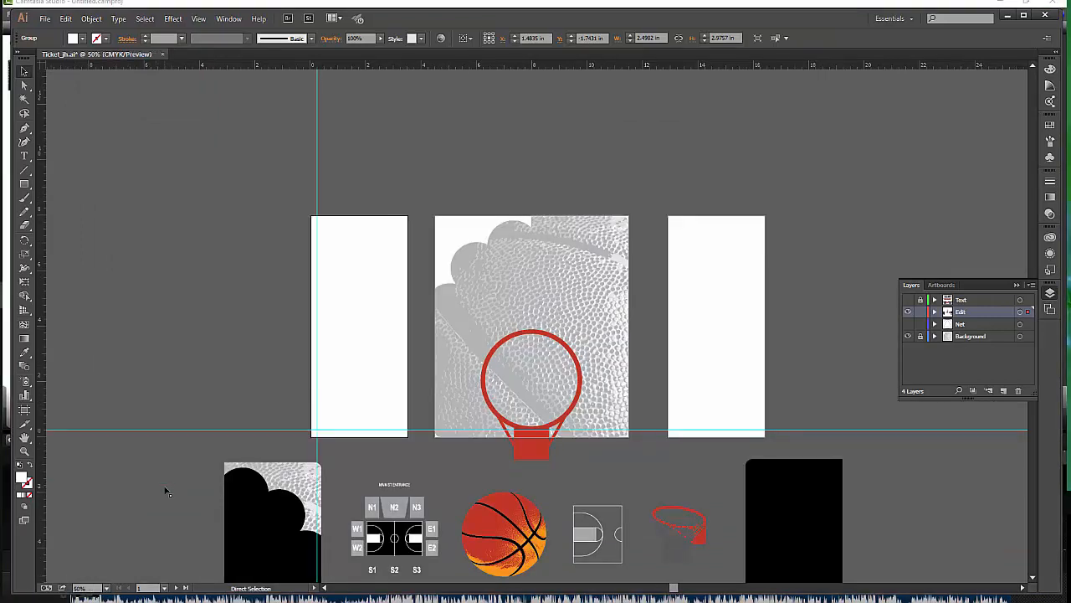
key(v)
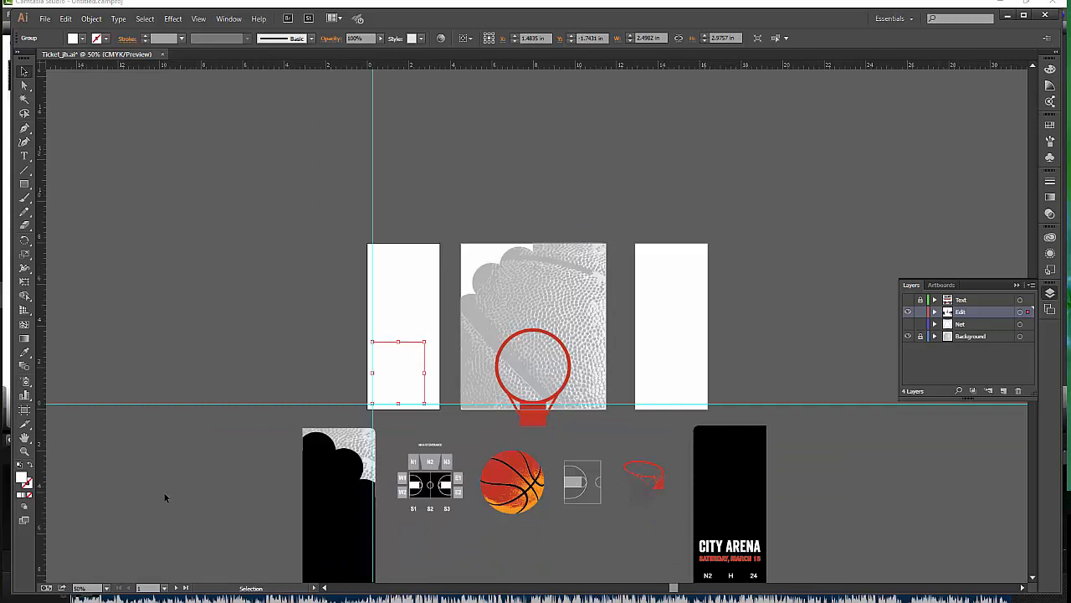
scroll(165, 495, down, 2)
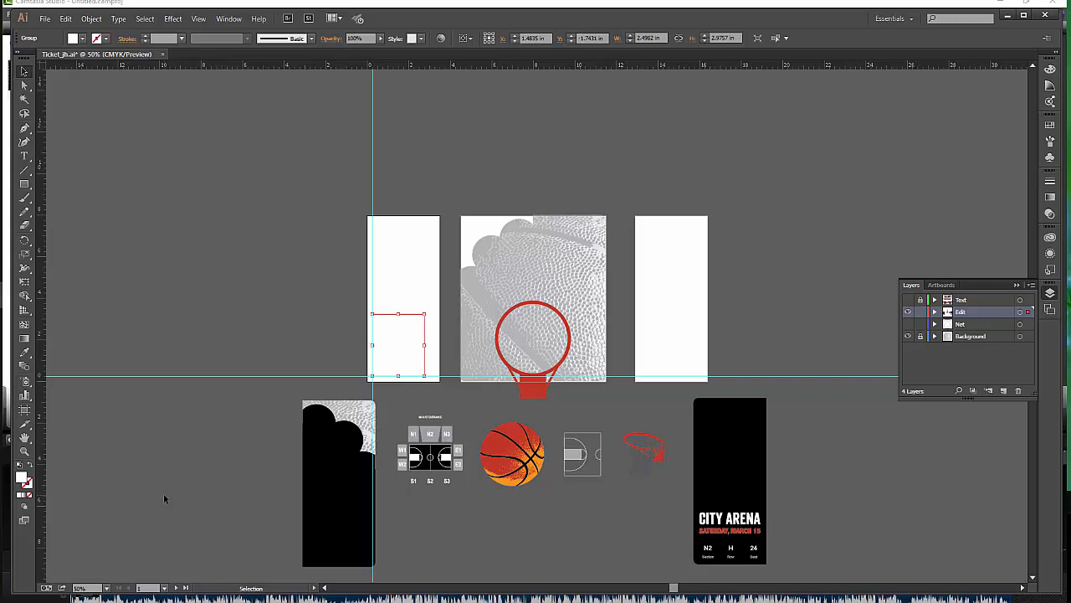
click(388, 254)
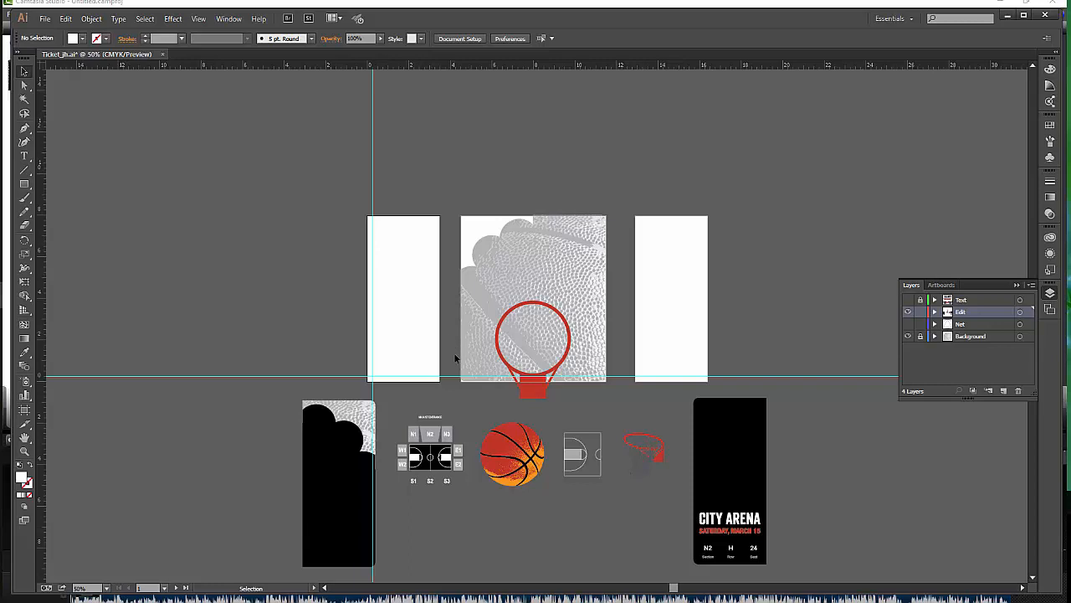
ctrl+click(421, 323)
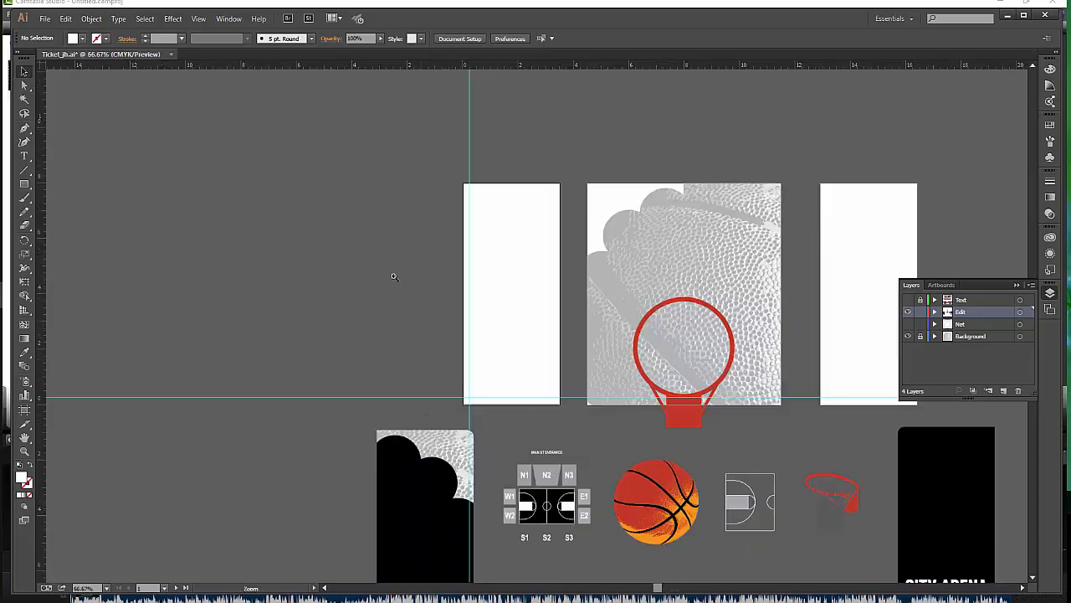
ctrl+click(518, 217)
drag(511, 369, 408, 255)
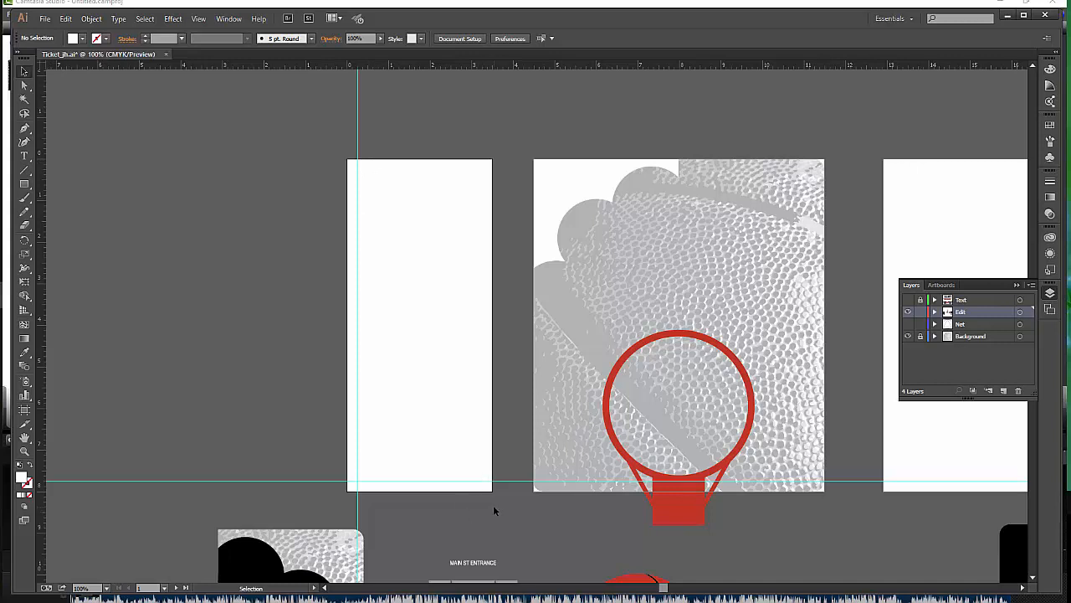
key(a)
key(ctrl+minus)
key(v)
scroll(769, 390, down, 3)
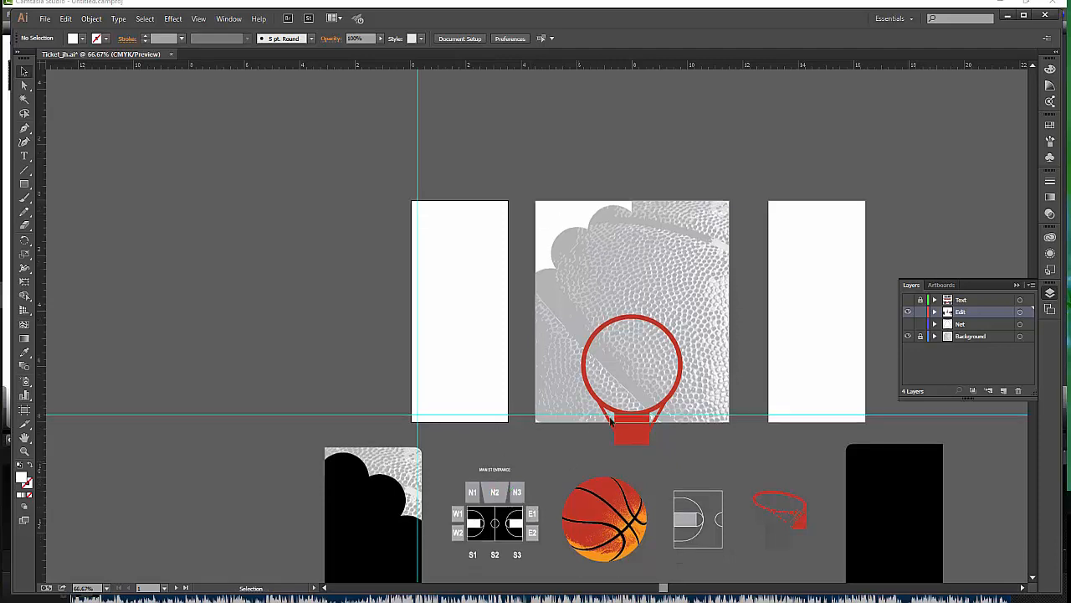
scroll(769, 390, down, 3)
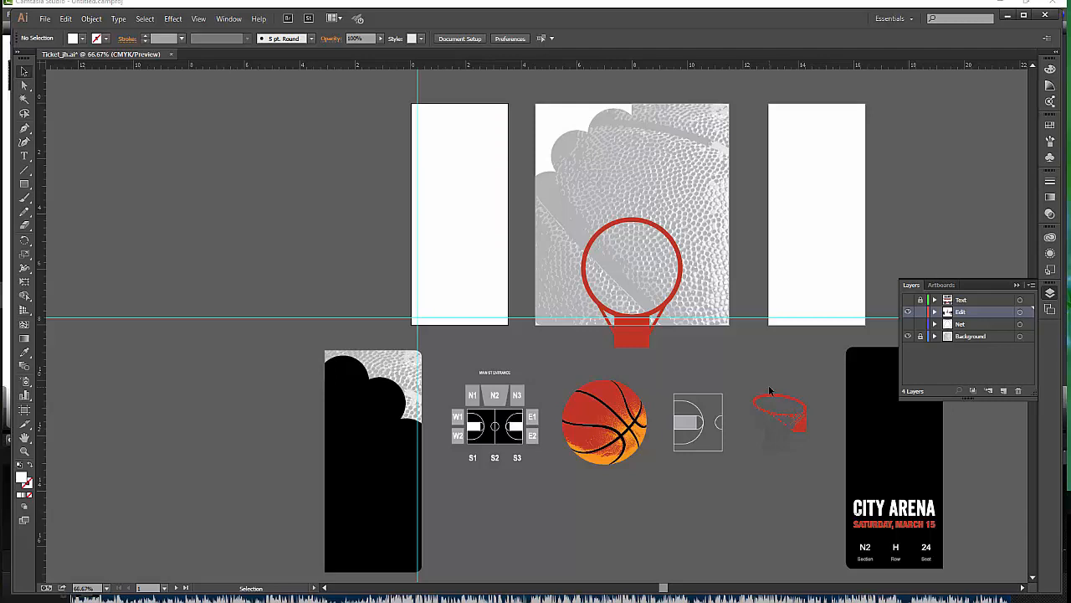
Step: Position the black-and-textured front background group at X 0 in, Y 0 in on the Front artboard, using its upper-left reference point
click(374, 424)
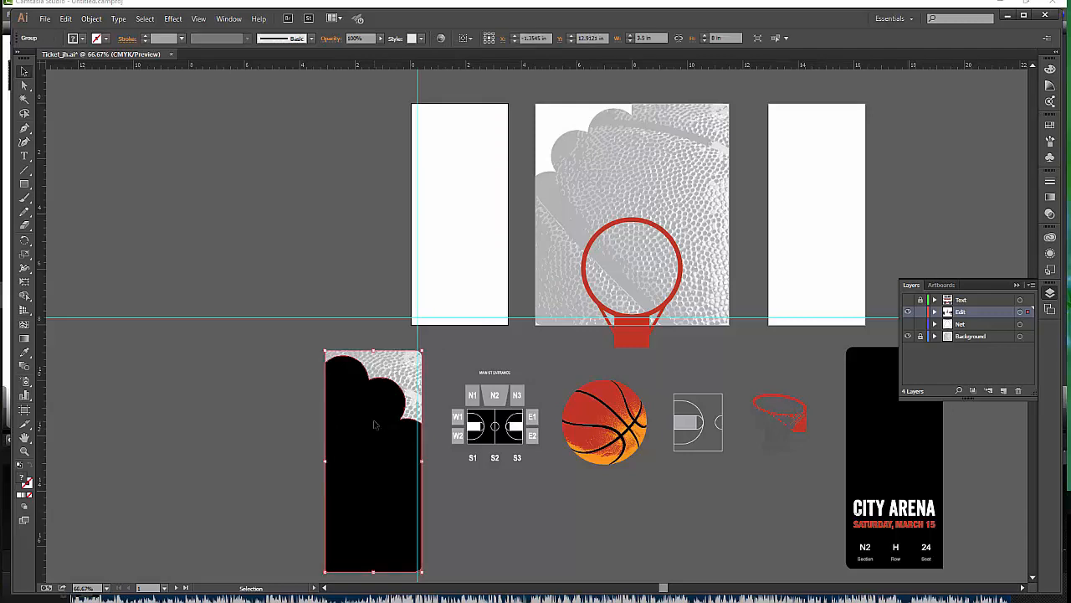
click(478, 217)
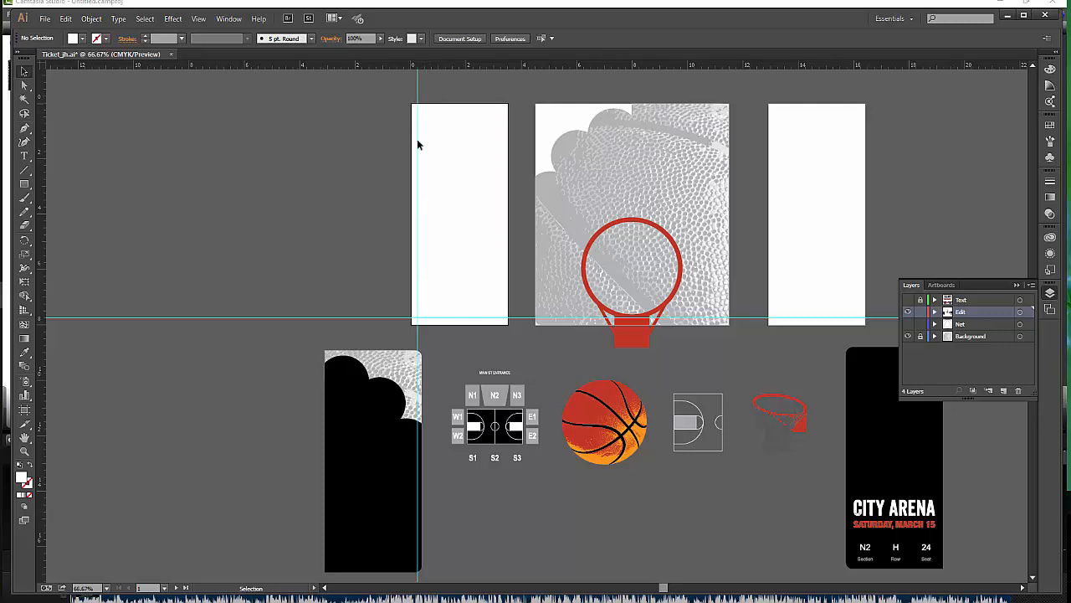
click(368, 447)
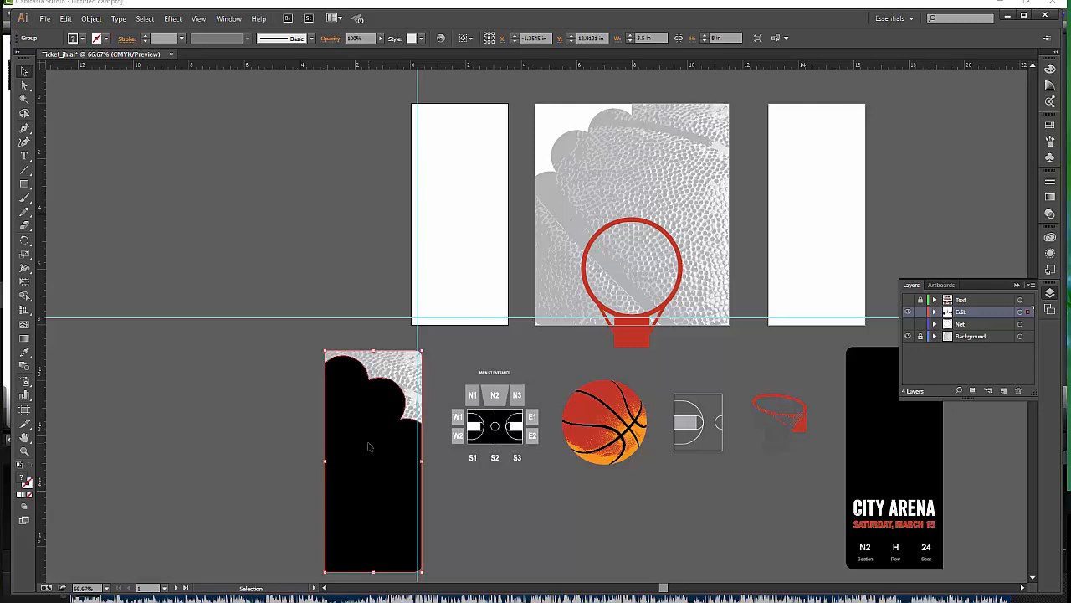
click(487, 36)
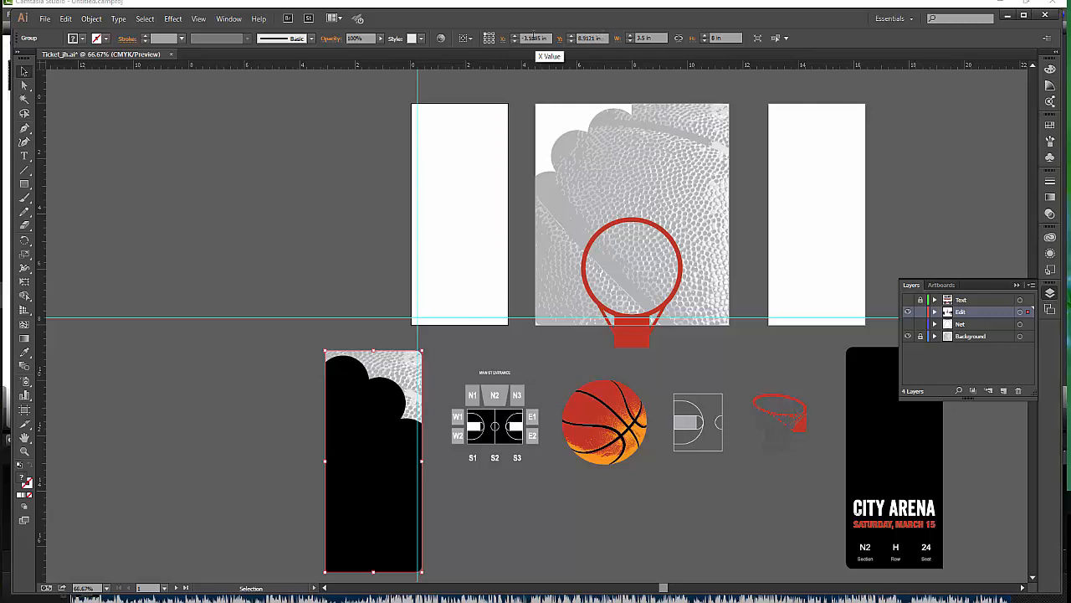
click(536, 38)
key(Tab)
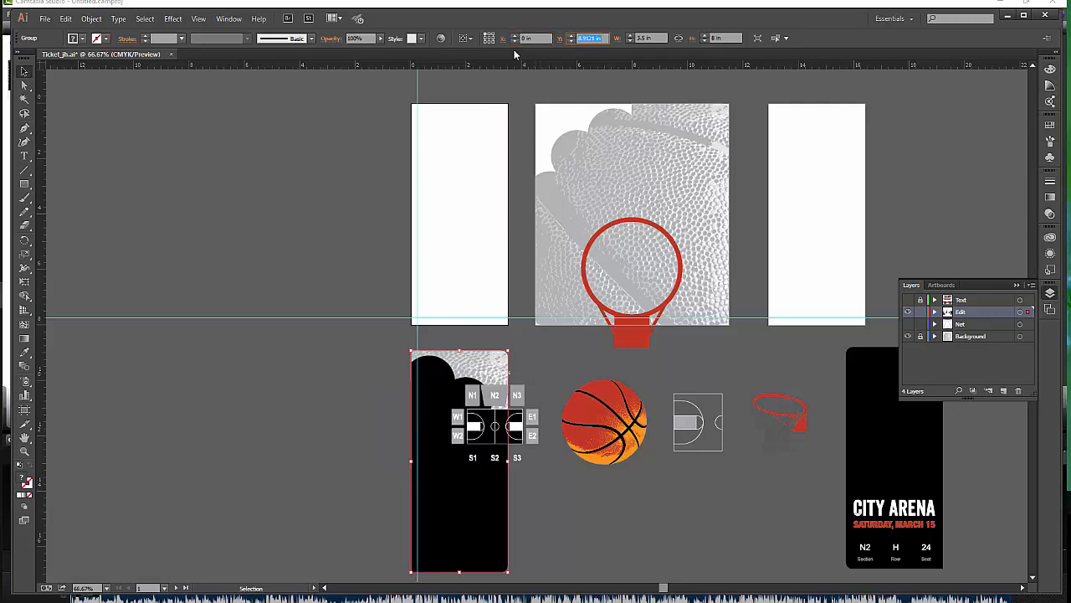
text(0)
key(Return)
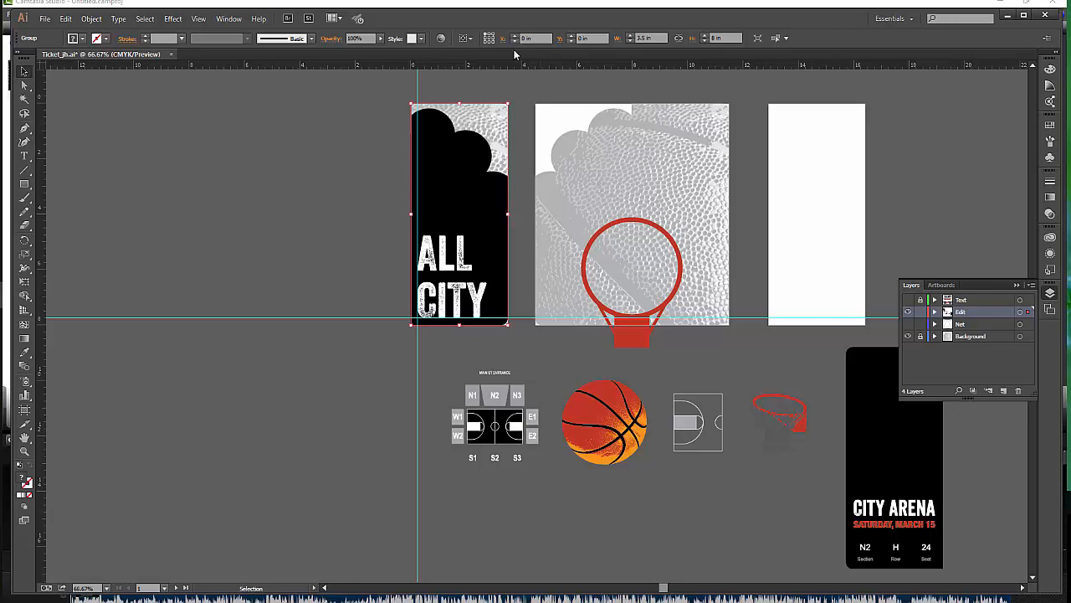
Step: Make Back the active artboard
click(941, 284)
click(939, 323)
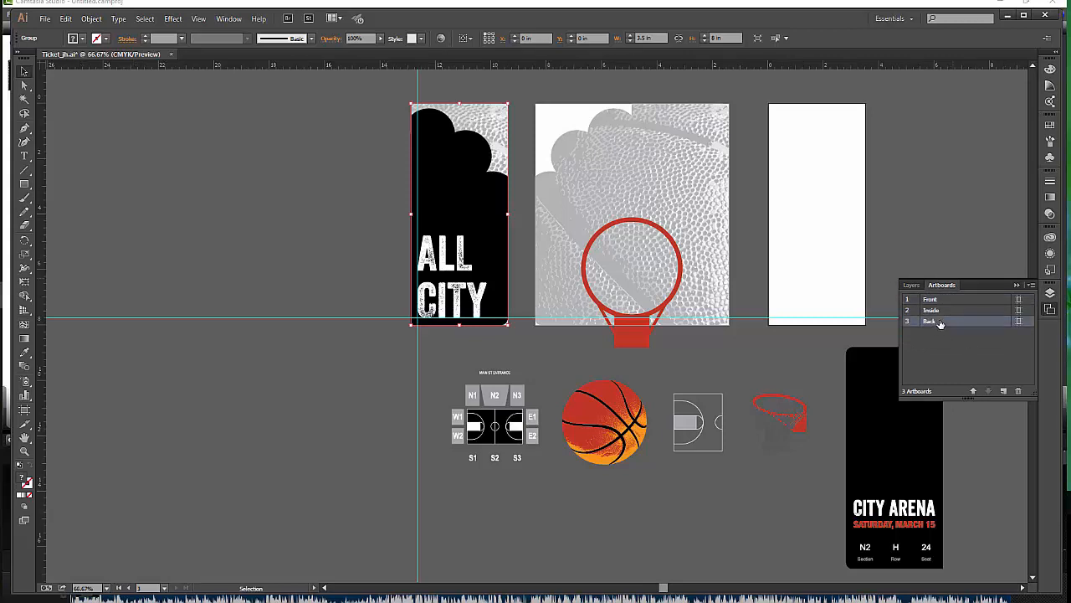
double_click(940, 323)
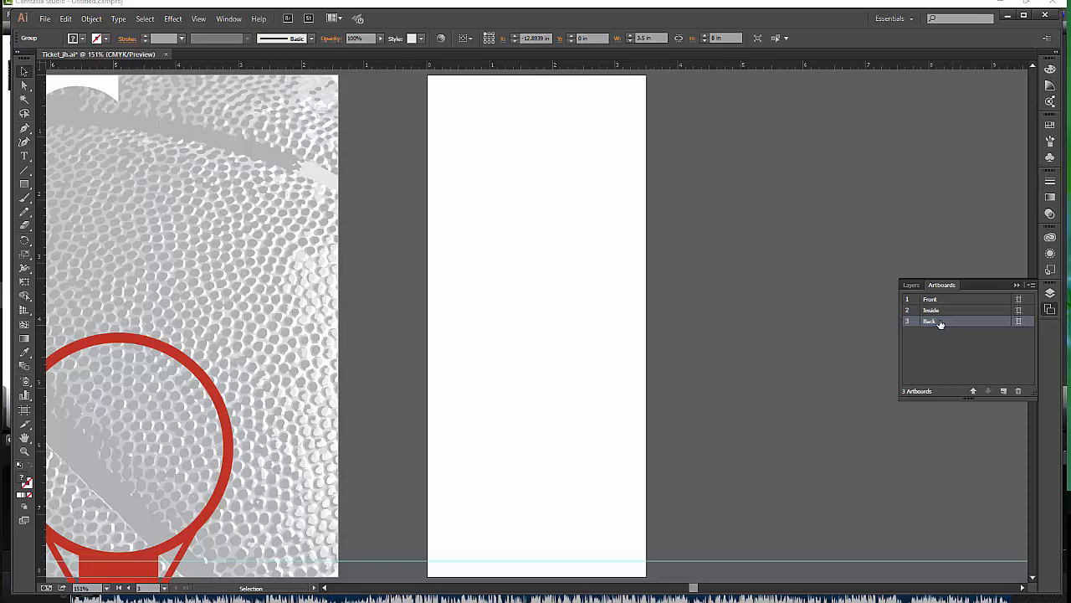
key(ctrl+1)
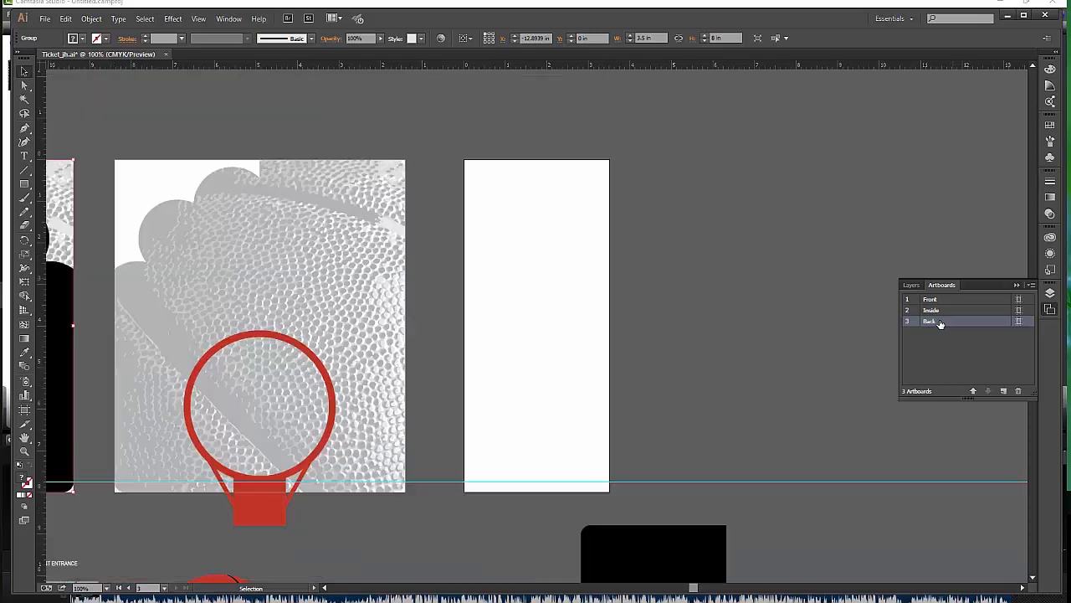
key(ctrl+minus)
key(ctrl+minus)
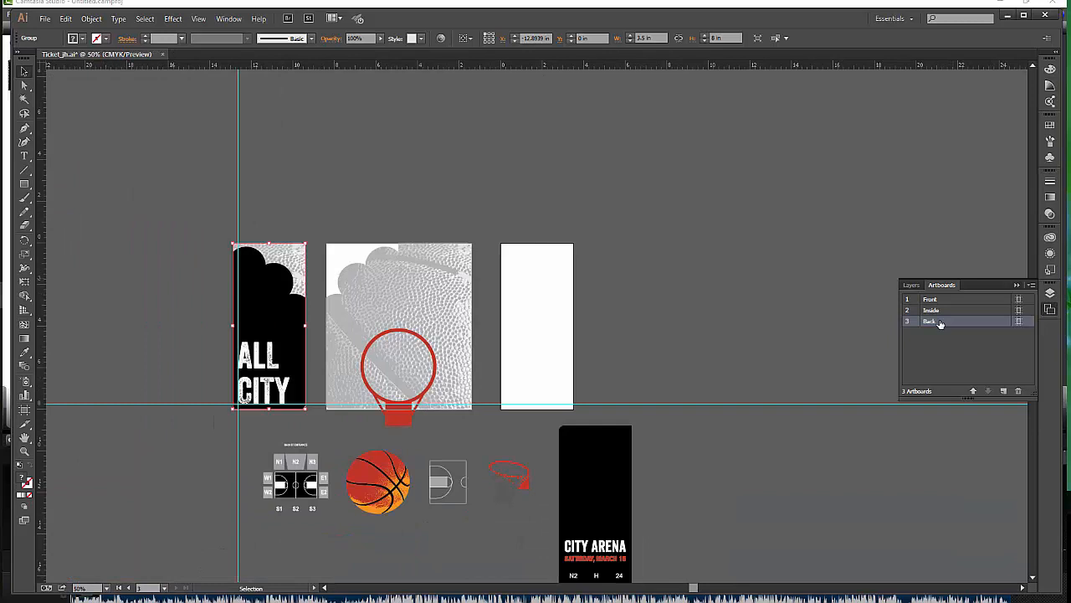
scroll(711, 392, down, 2)
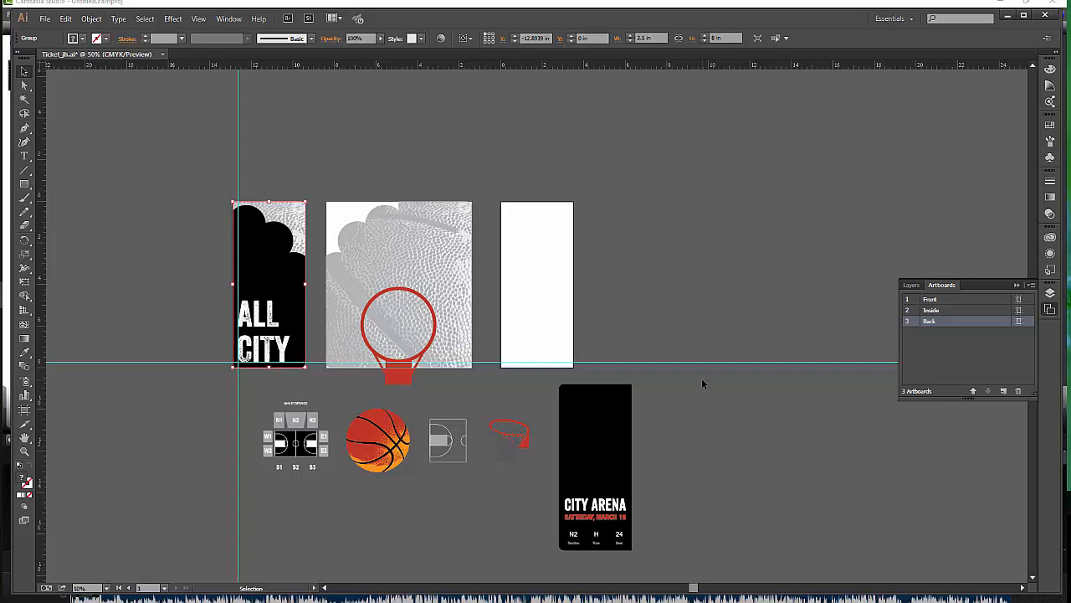
Step: Position the black CITY ARENA group at X 0 in, Y 0 in on the Back artboard
click(605, 476)
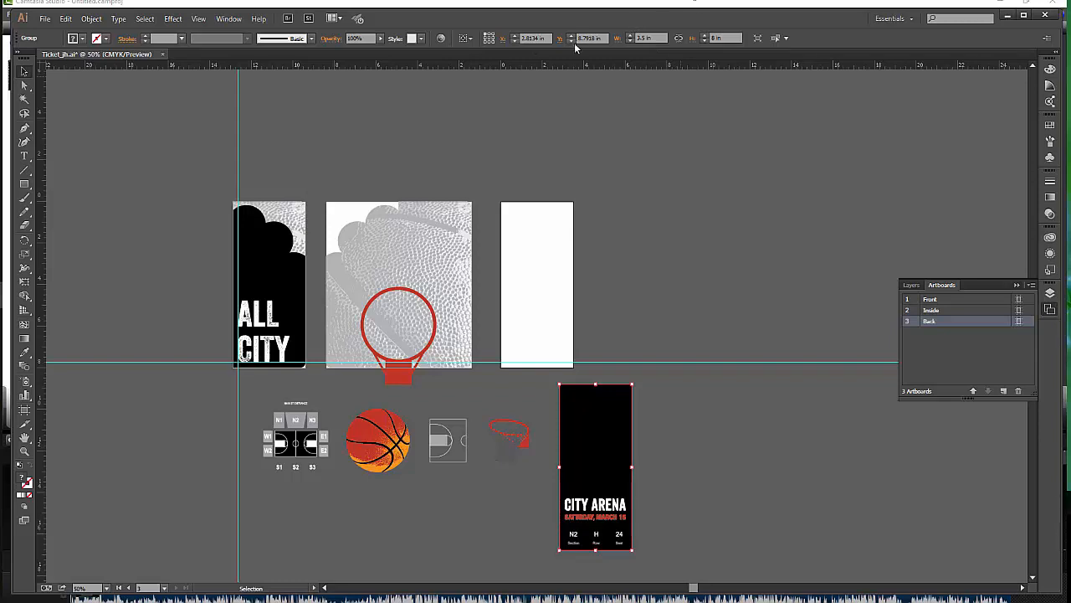
click(516, 41)
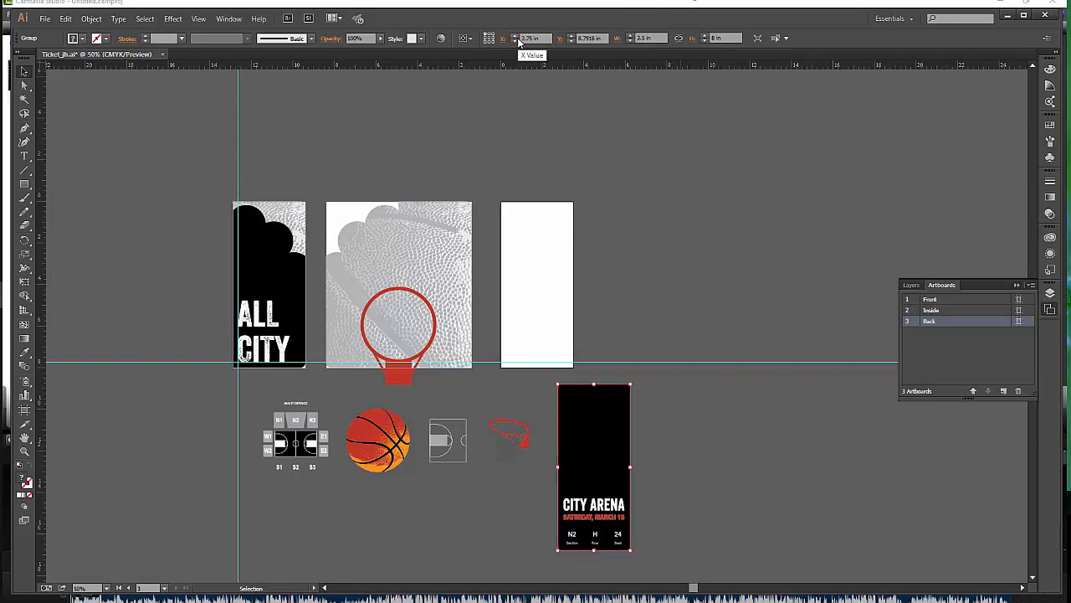
key(minus)
key(Tab)
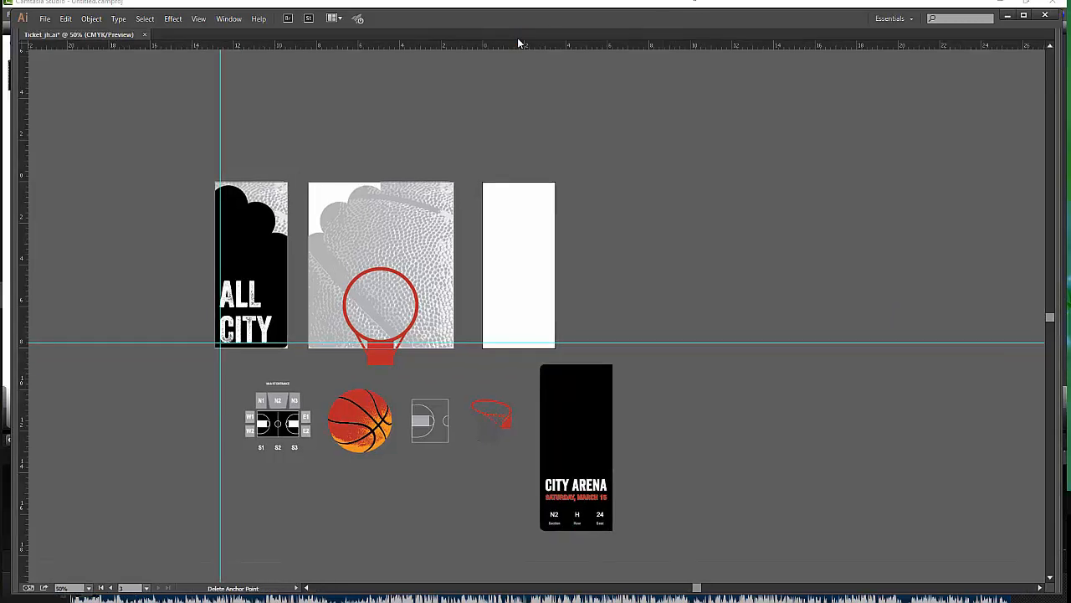
key(Tab)
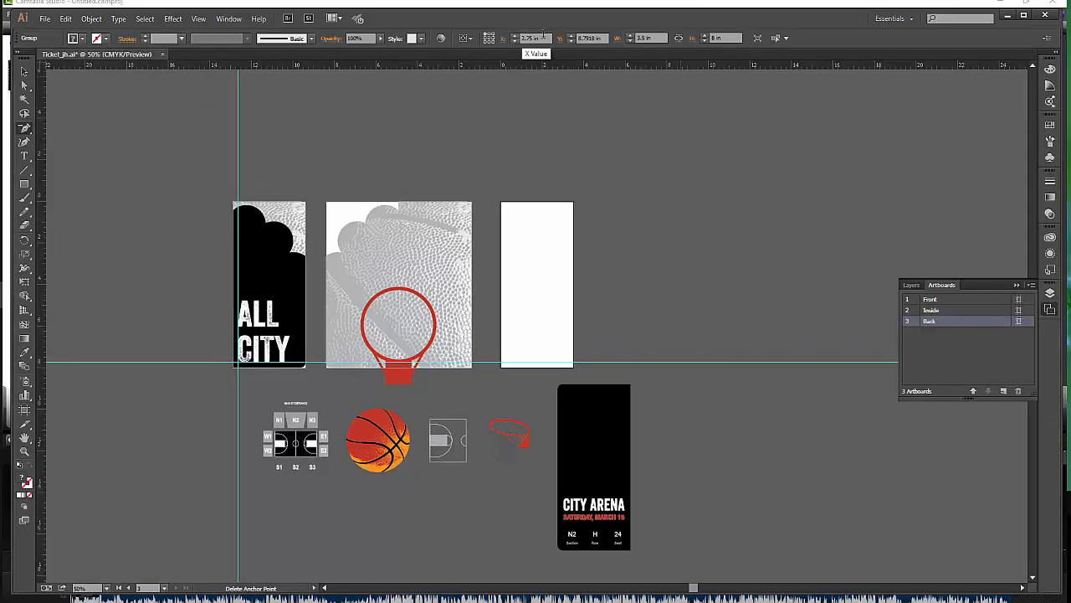
click(588, 38)
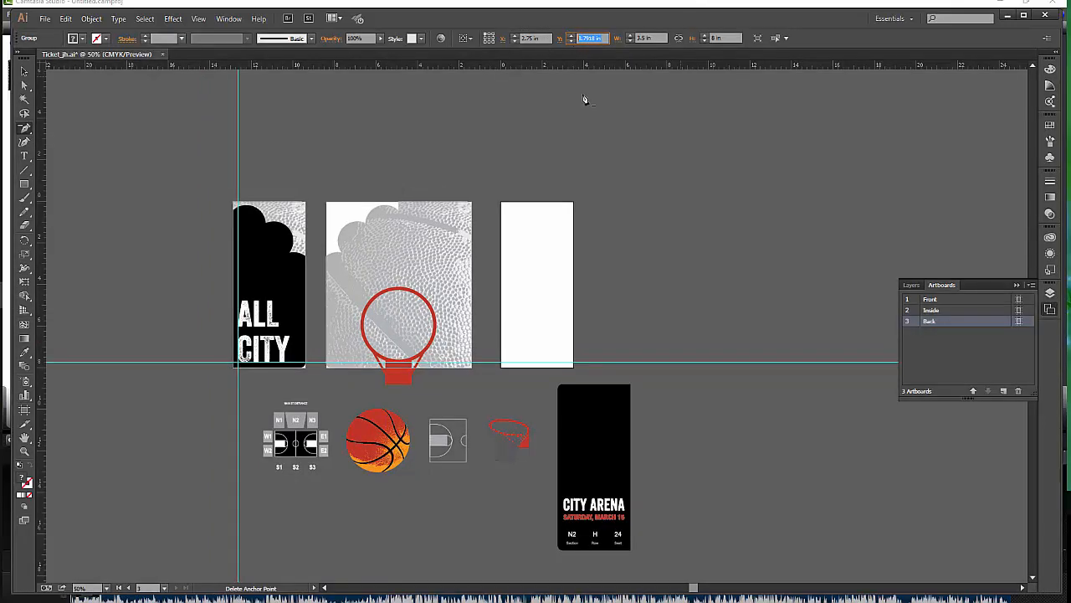
text(0)
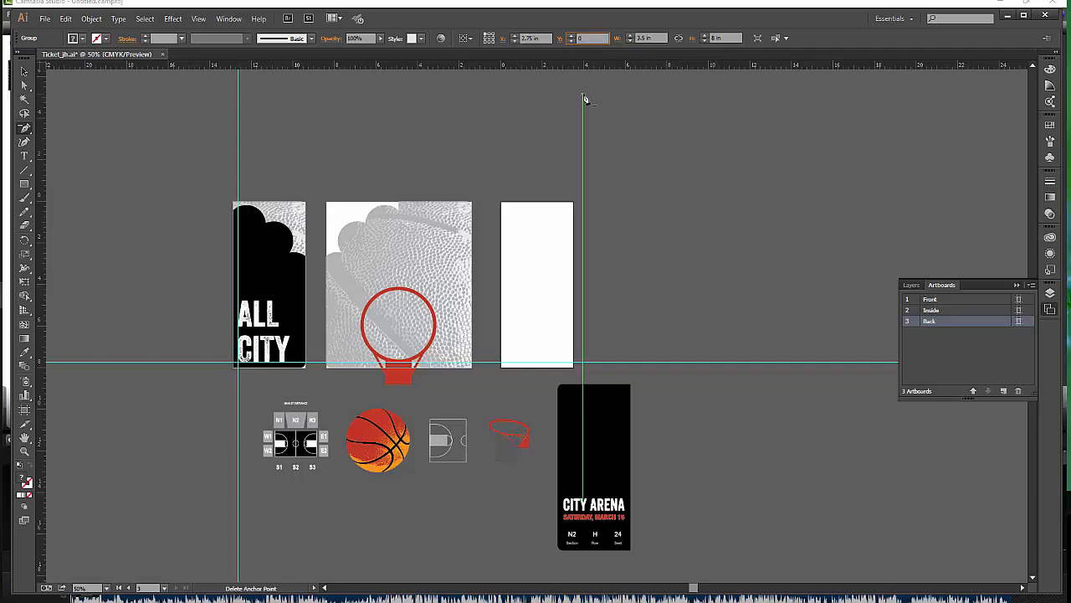
click(542, 38)
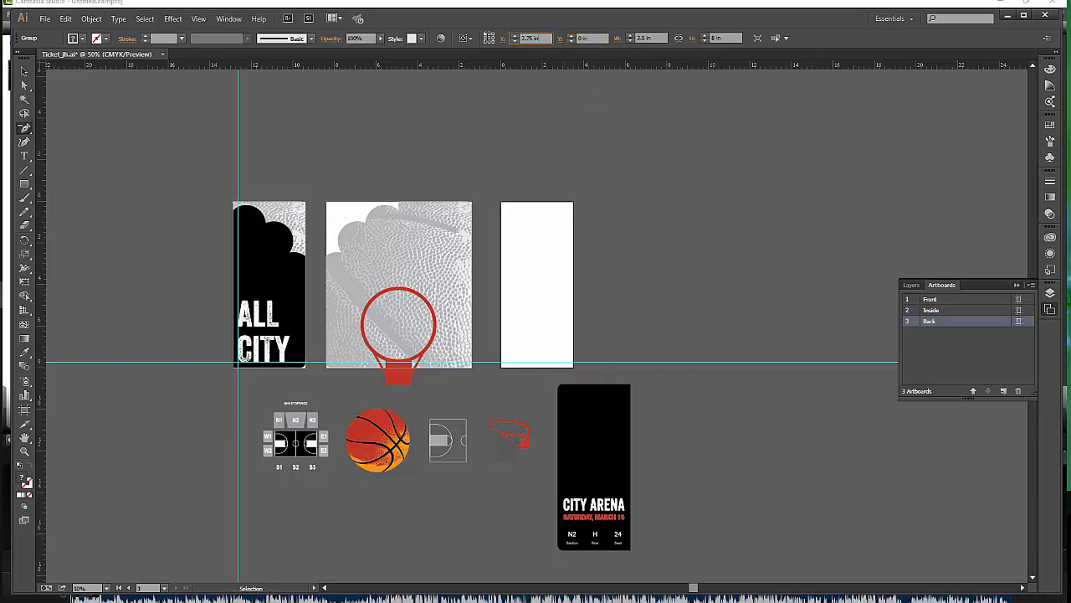
text(0)
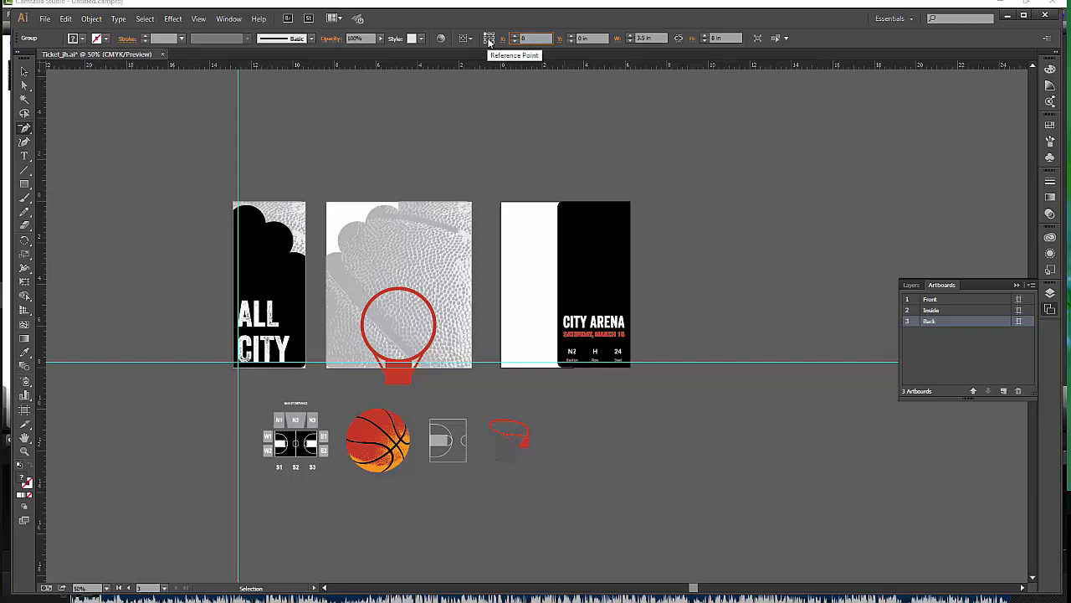
key(Return)
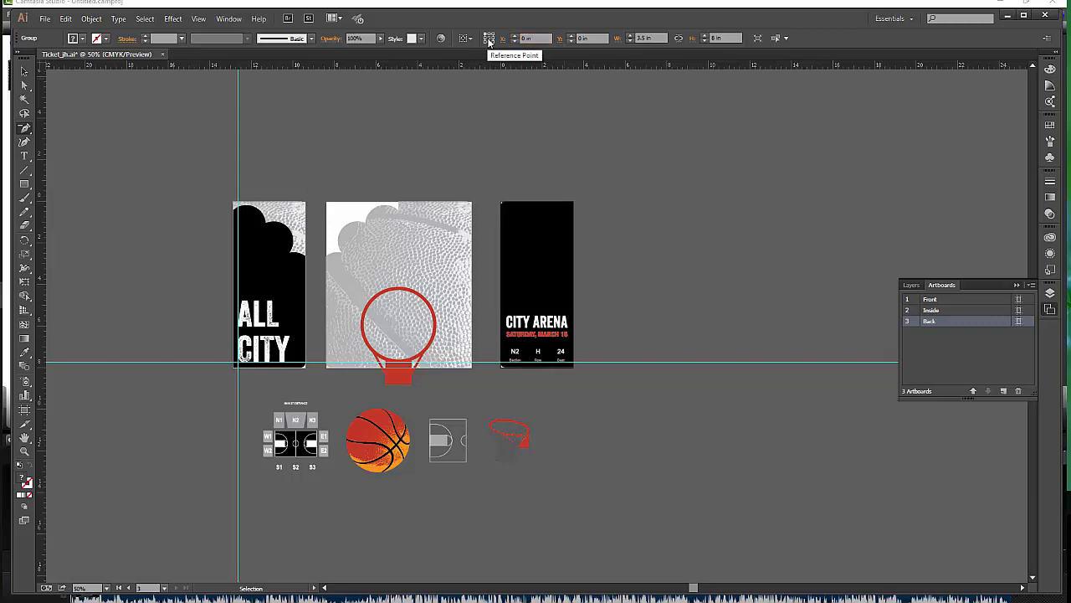